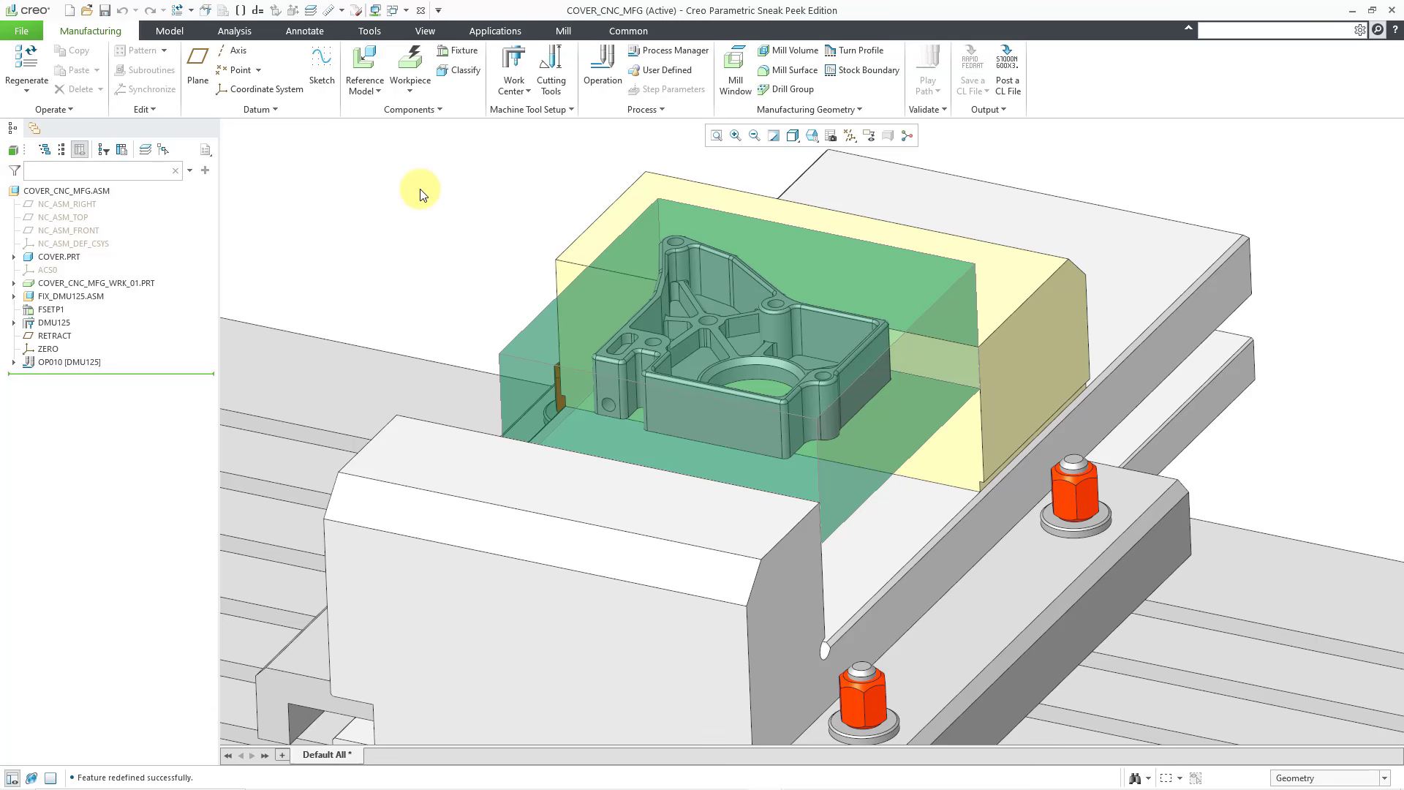
- Start a silhouette mill window on the top face of the workpiece, without keeping inside loops
click(564, 32)
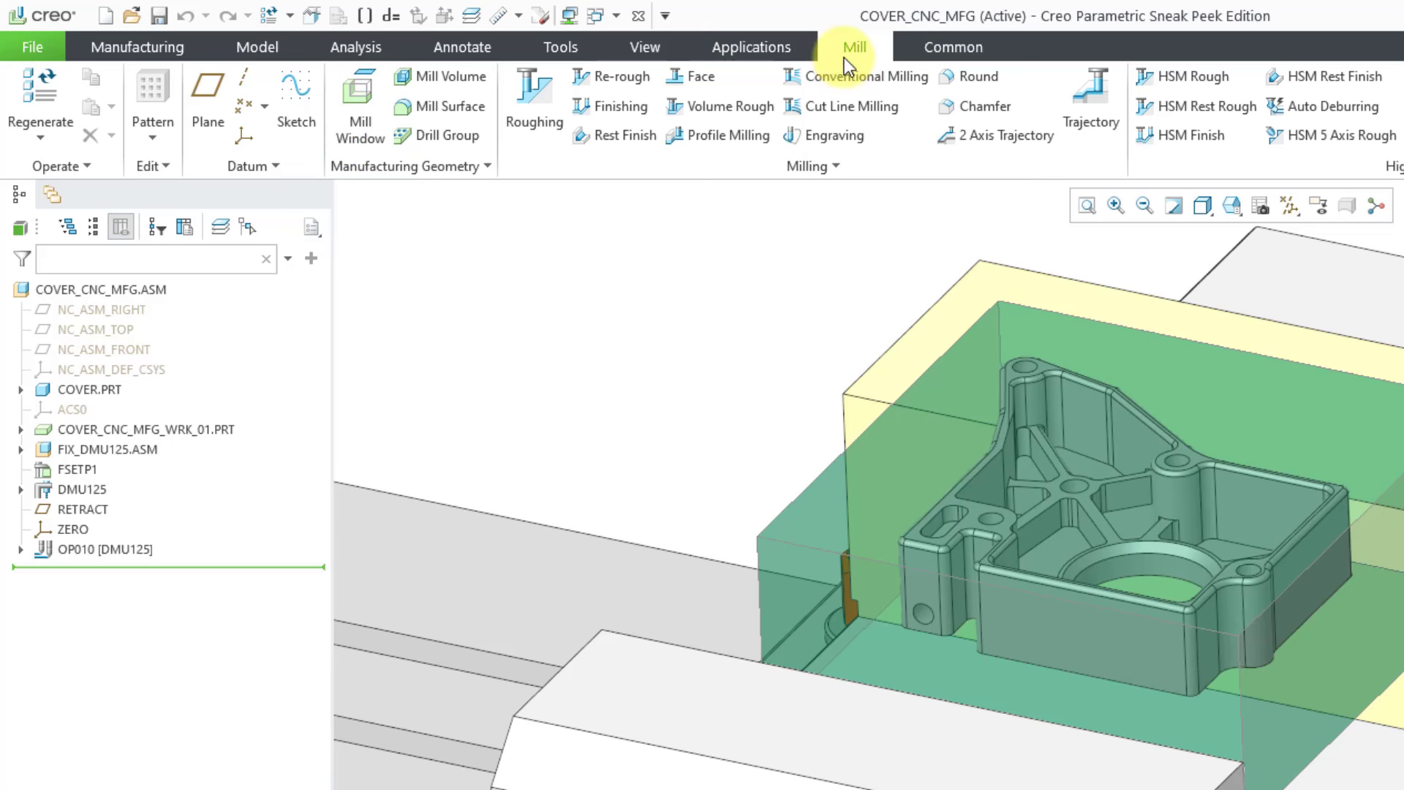
click(156, 45)
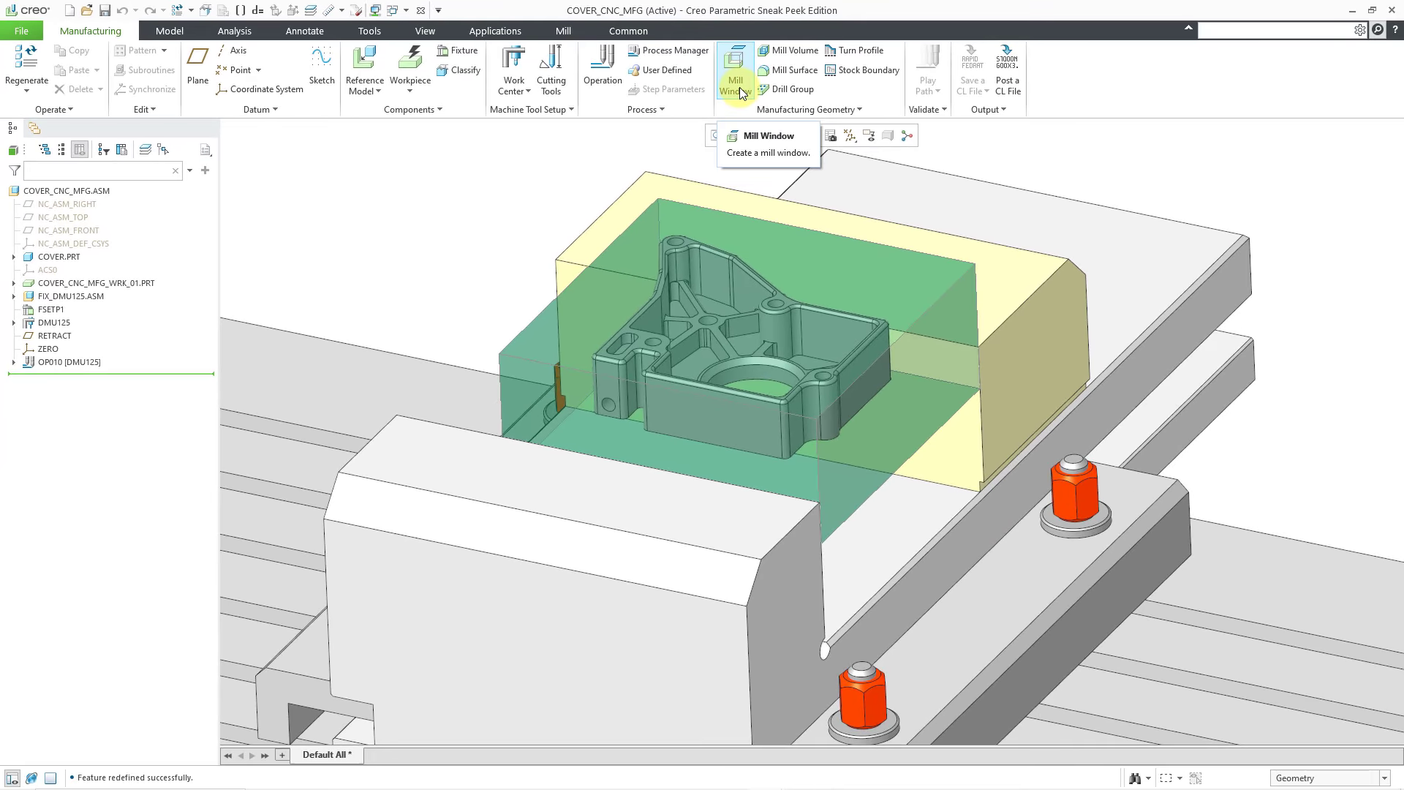
click(738, 82)
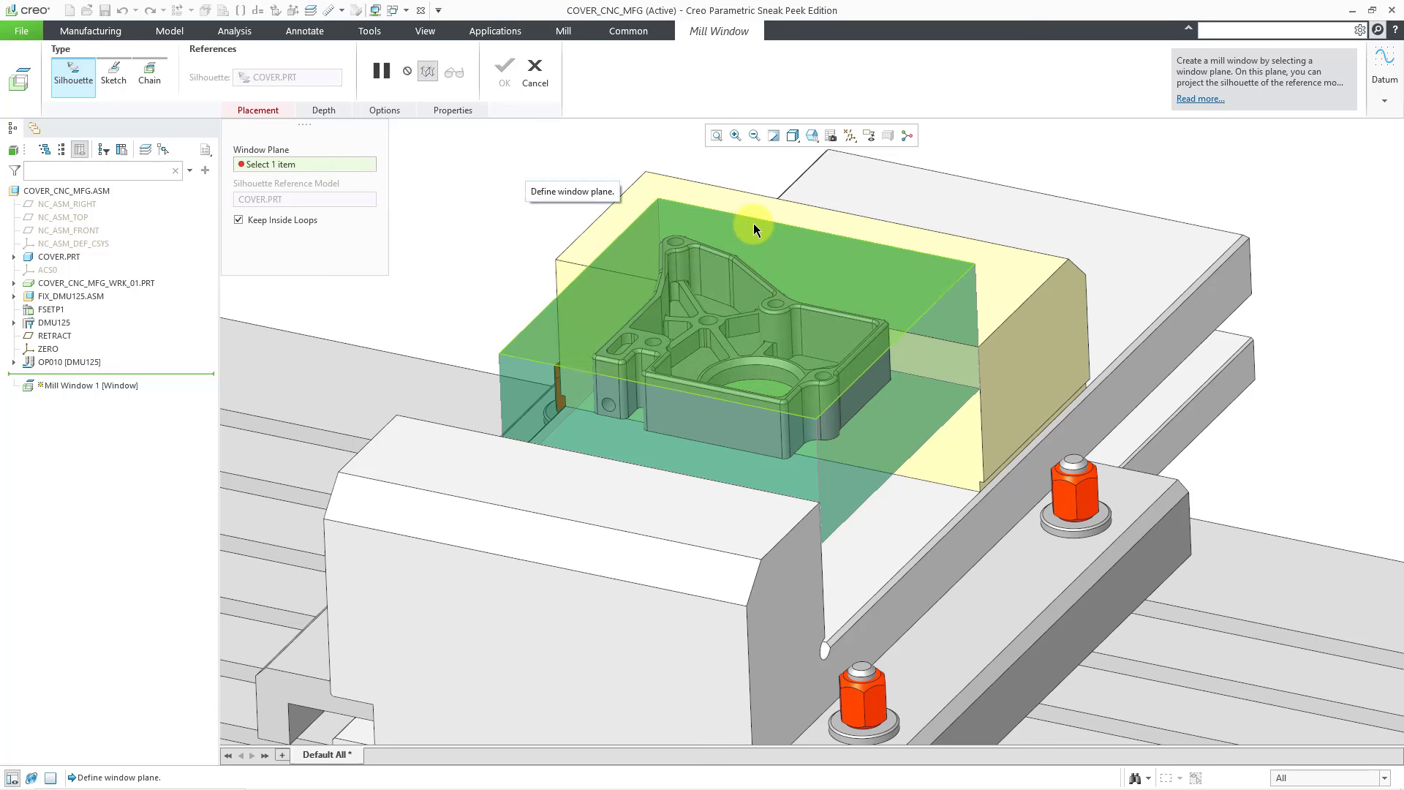
click(704, 227)
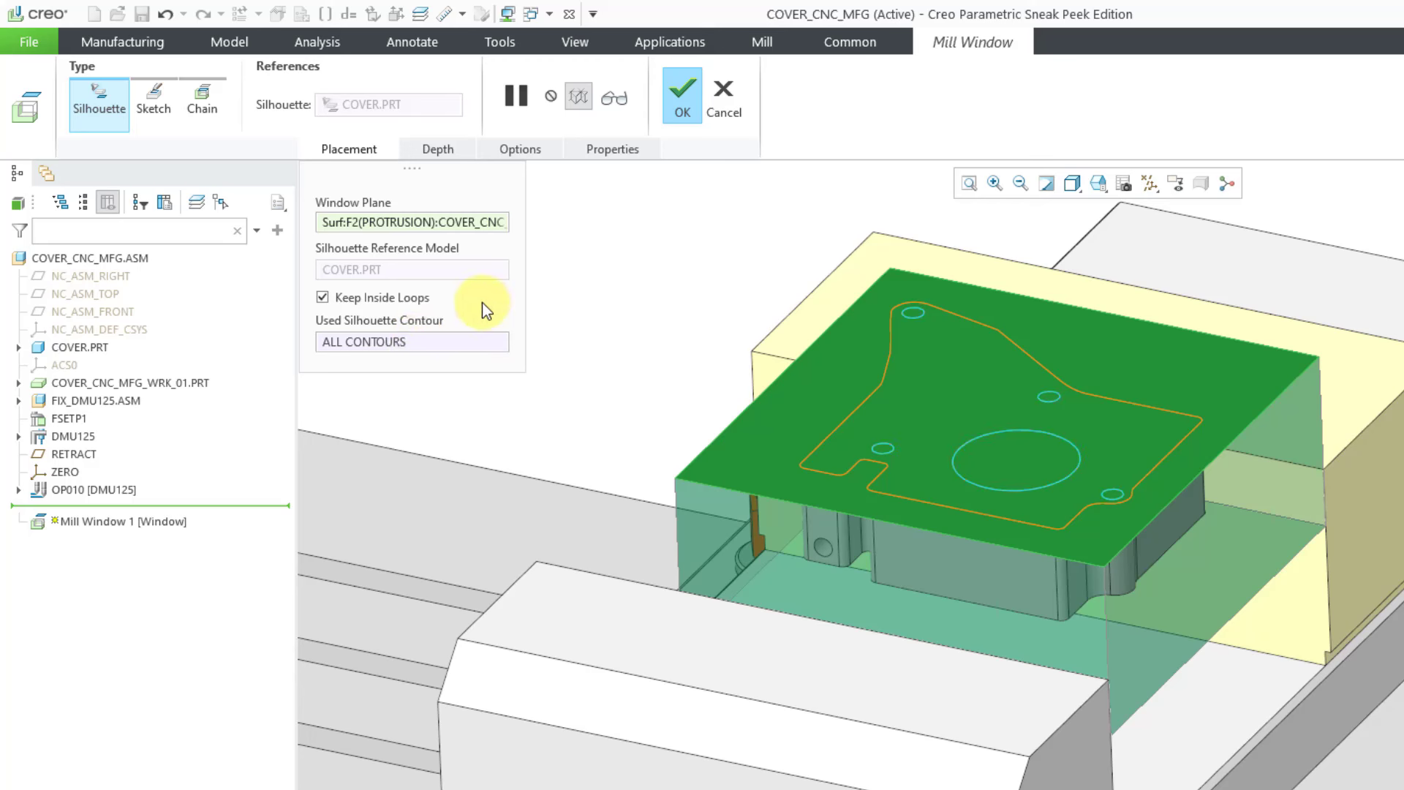
click(407, 303)
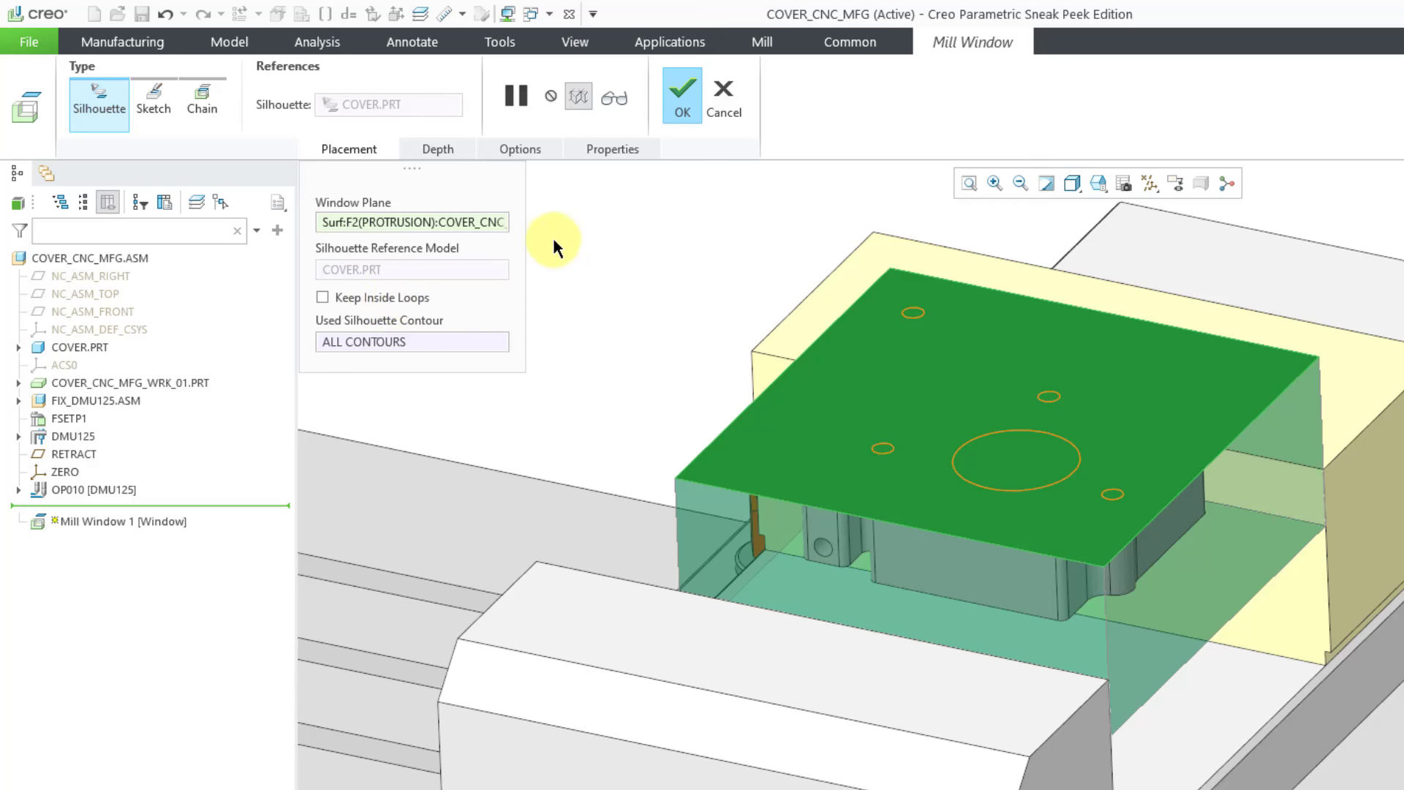
- Set the mill window to machine with the tool outside the window contour, leaving its depth unspecified
click(443, 149)
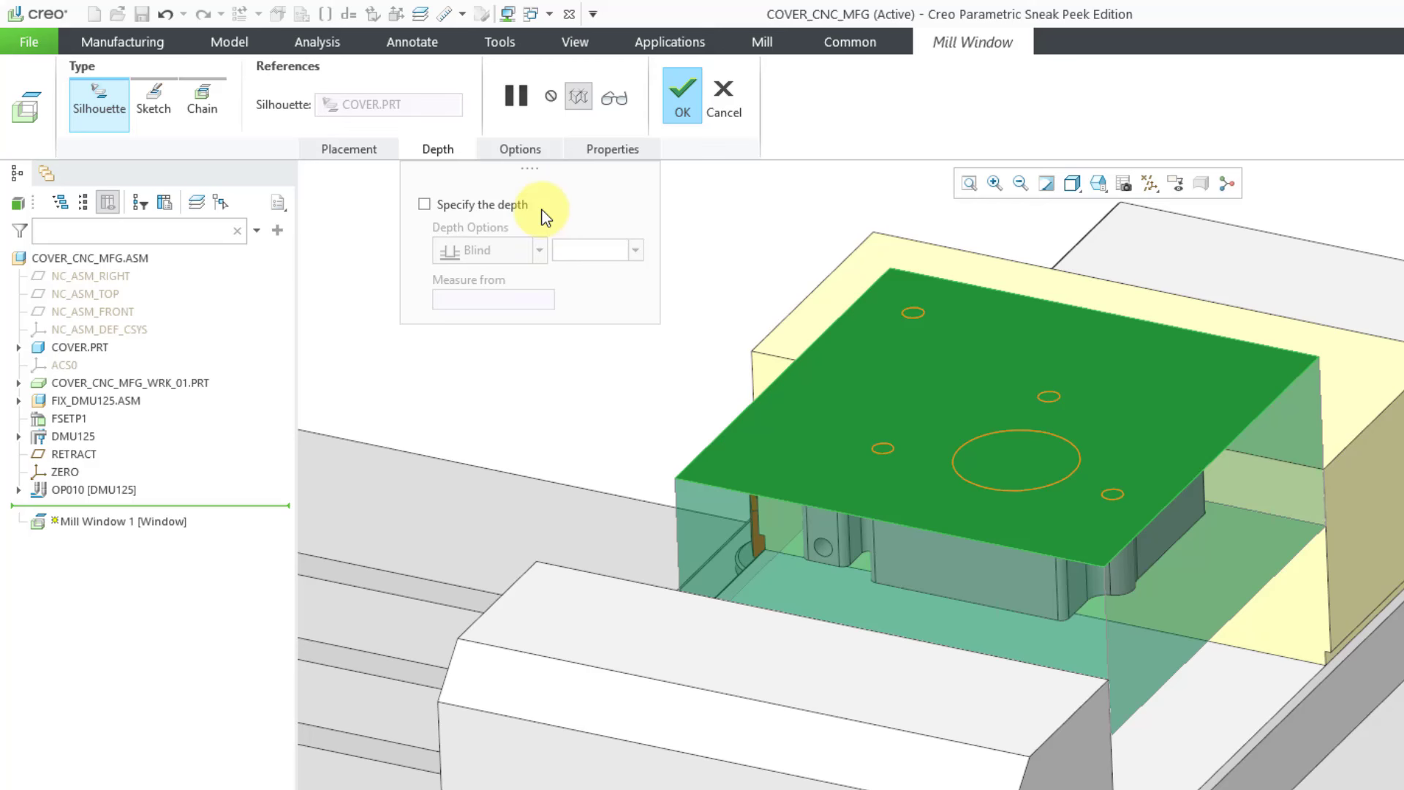
click(537, 151)
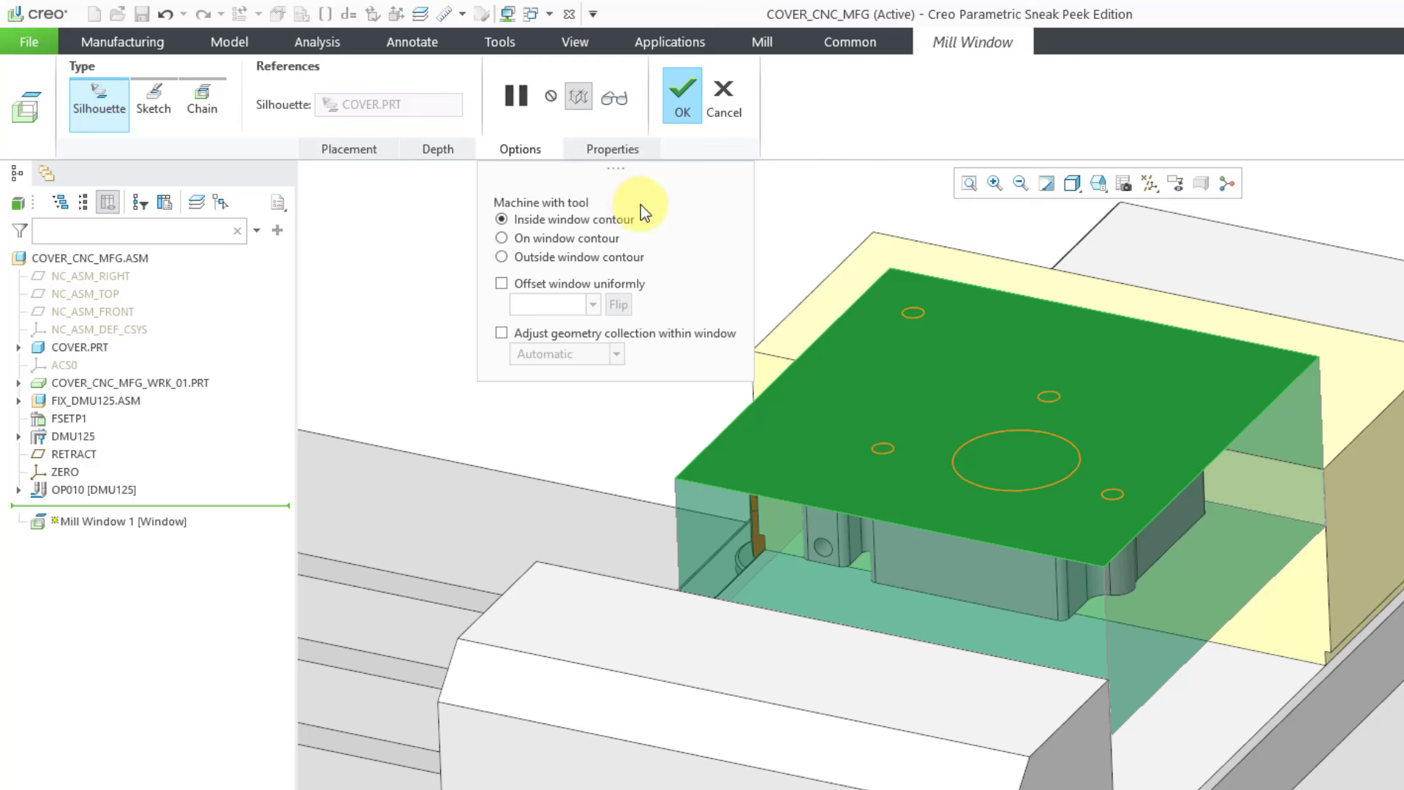
click(622, 267)
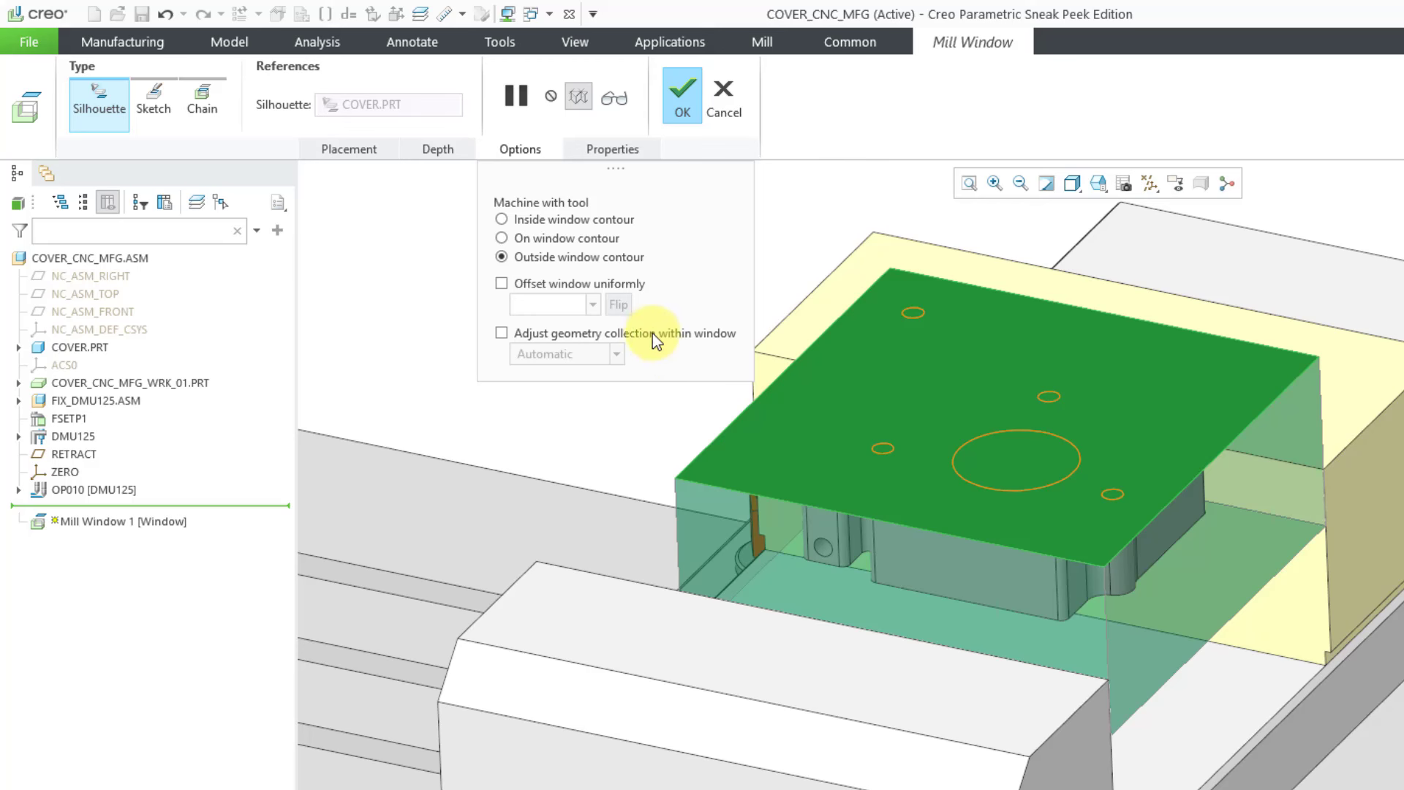
- Name the mill window OUTSIDE_WINDOW_1 and complete it
click(616, 151)
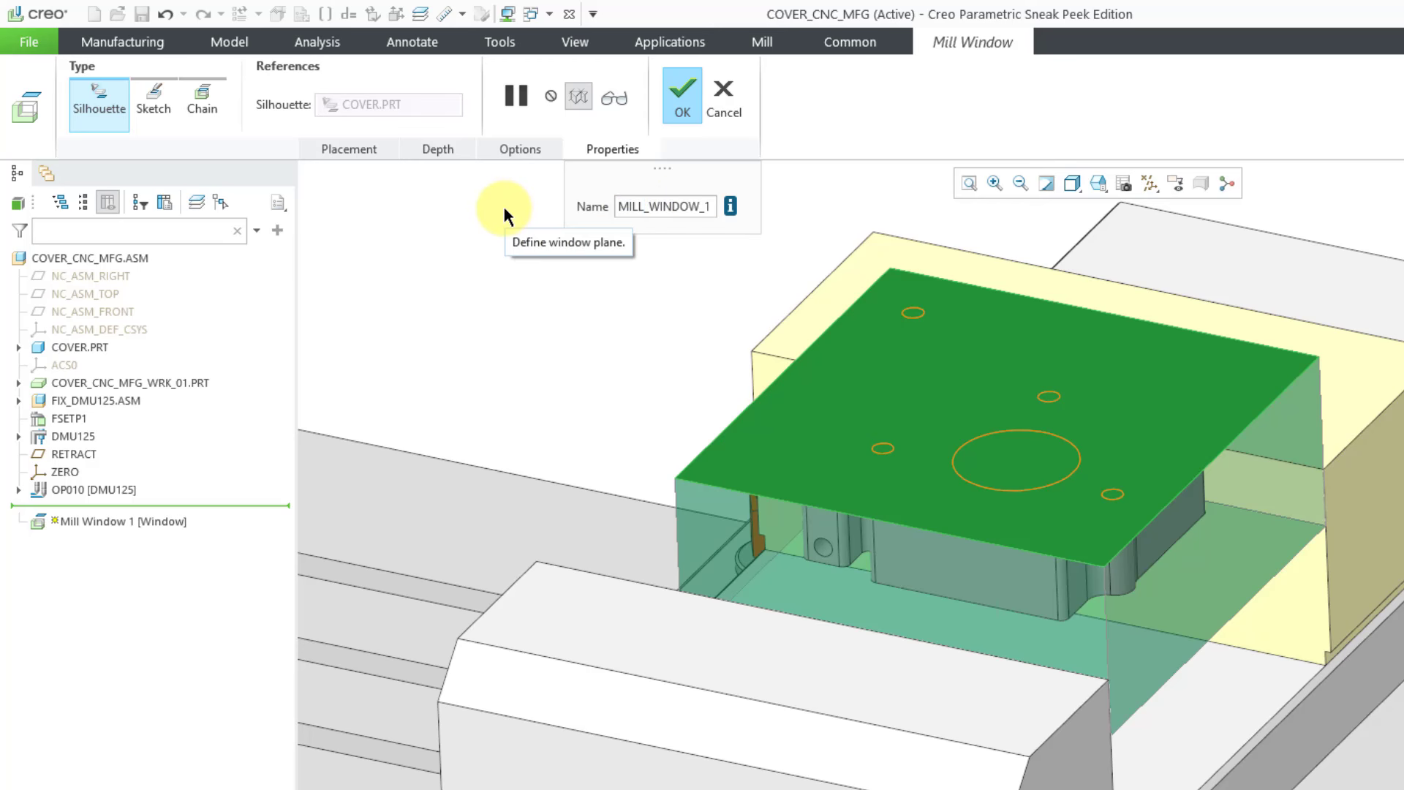
key(BackSpace)
key(BackSpace)
key(BackSpace)
key(BackSpace)
text(OUTSIDE)
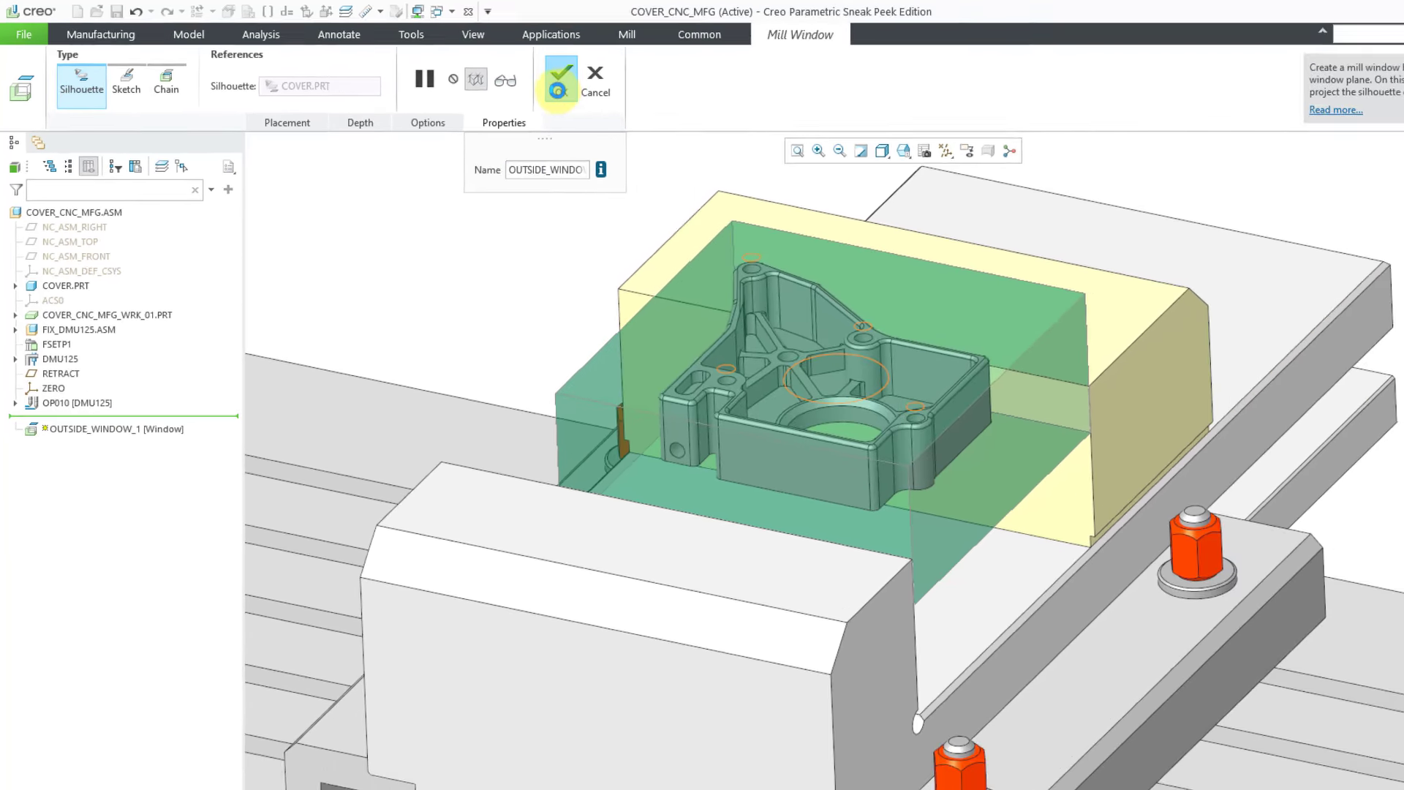
click(682, 112)
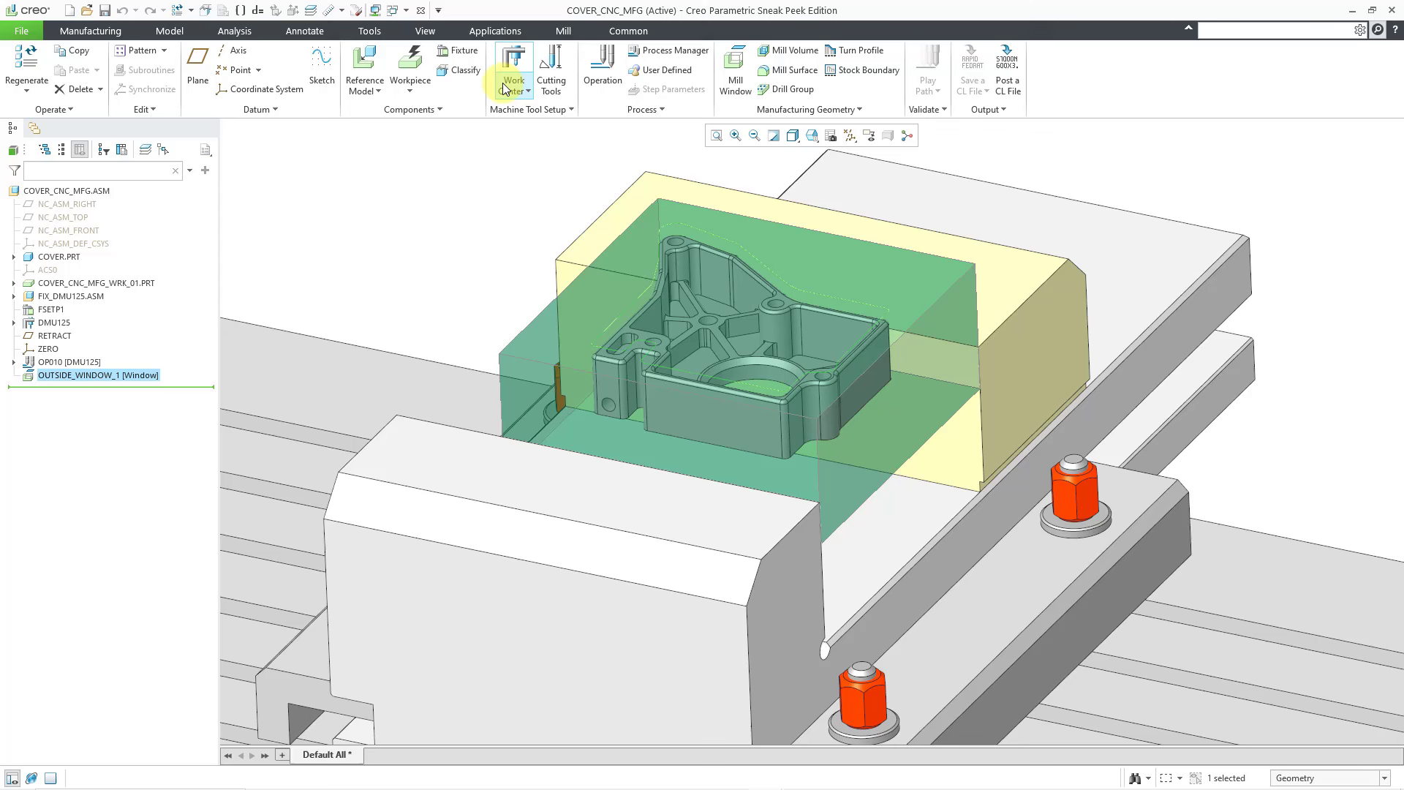
- Hide the OUTSIDE_WINDOW_1 mill window in the model
click(376, 229)
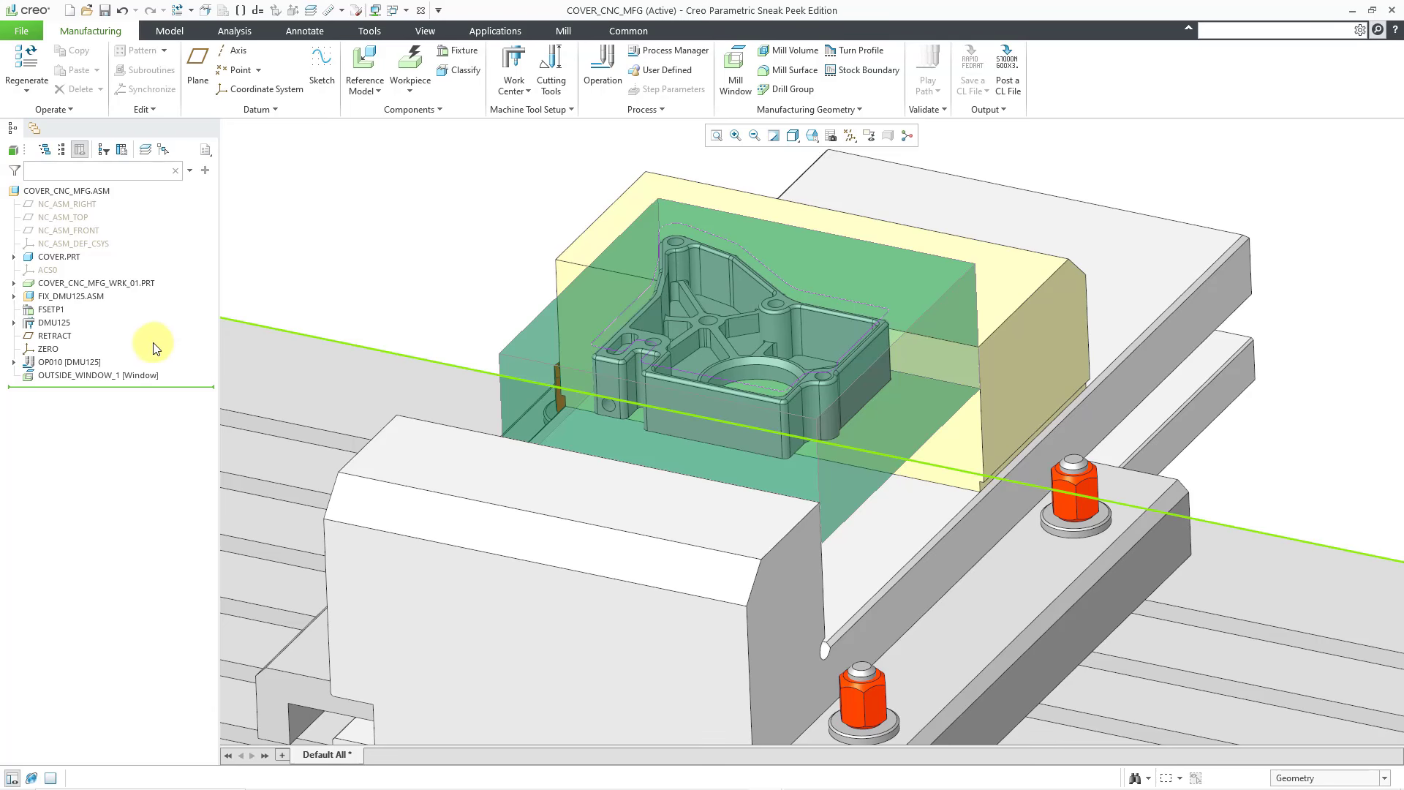
right_click(144, 375)
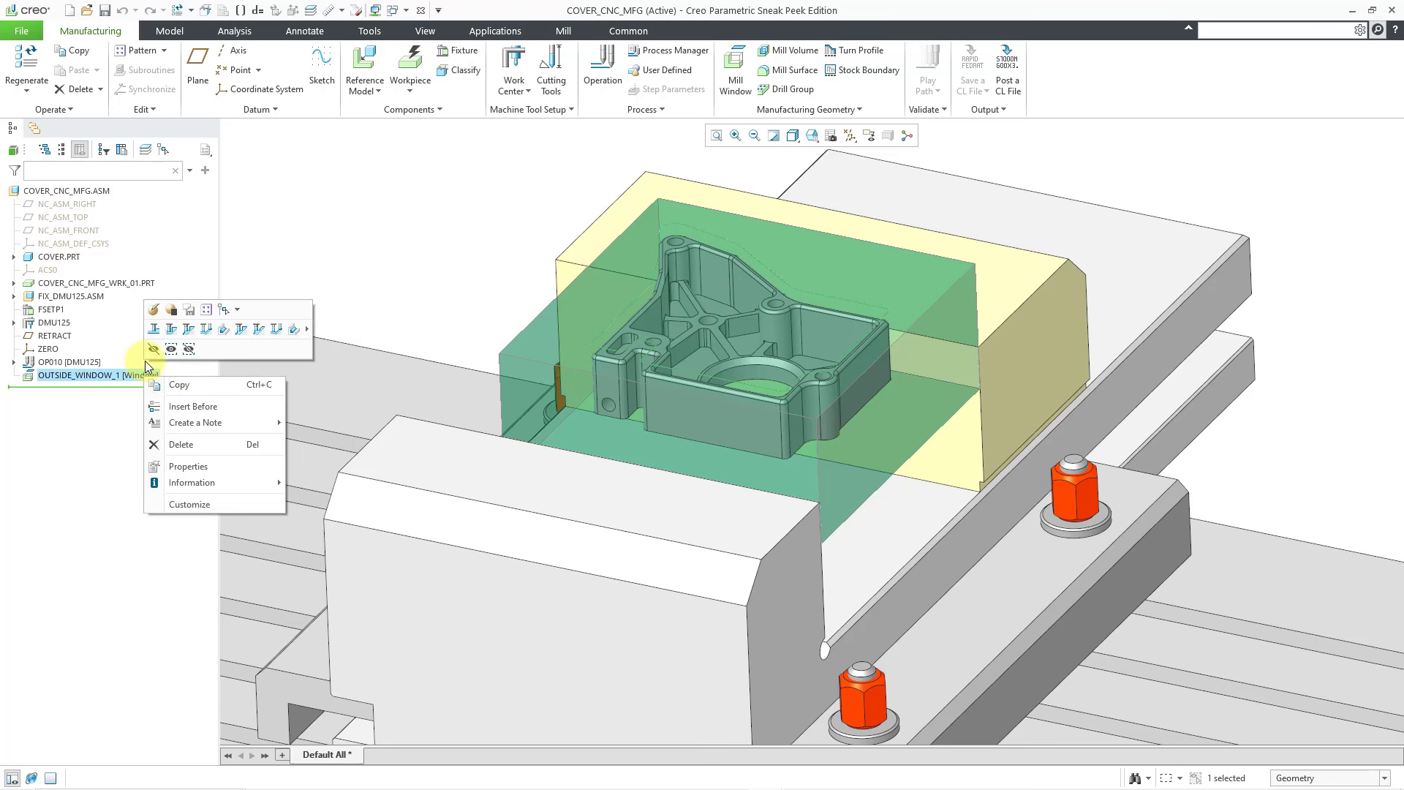
click(153, 350)
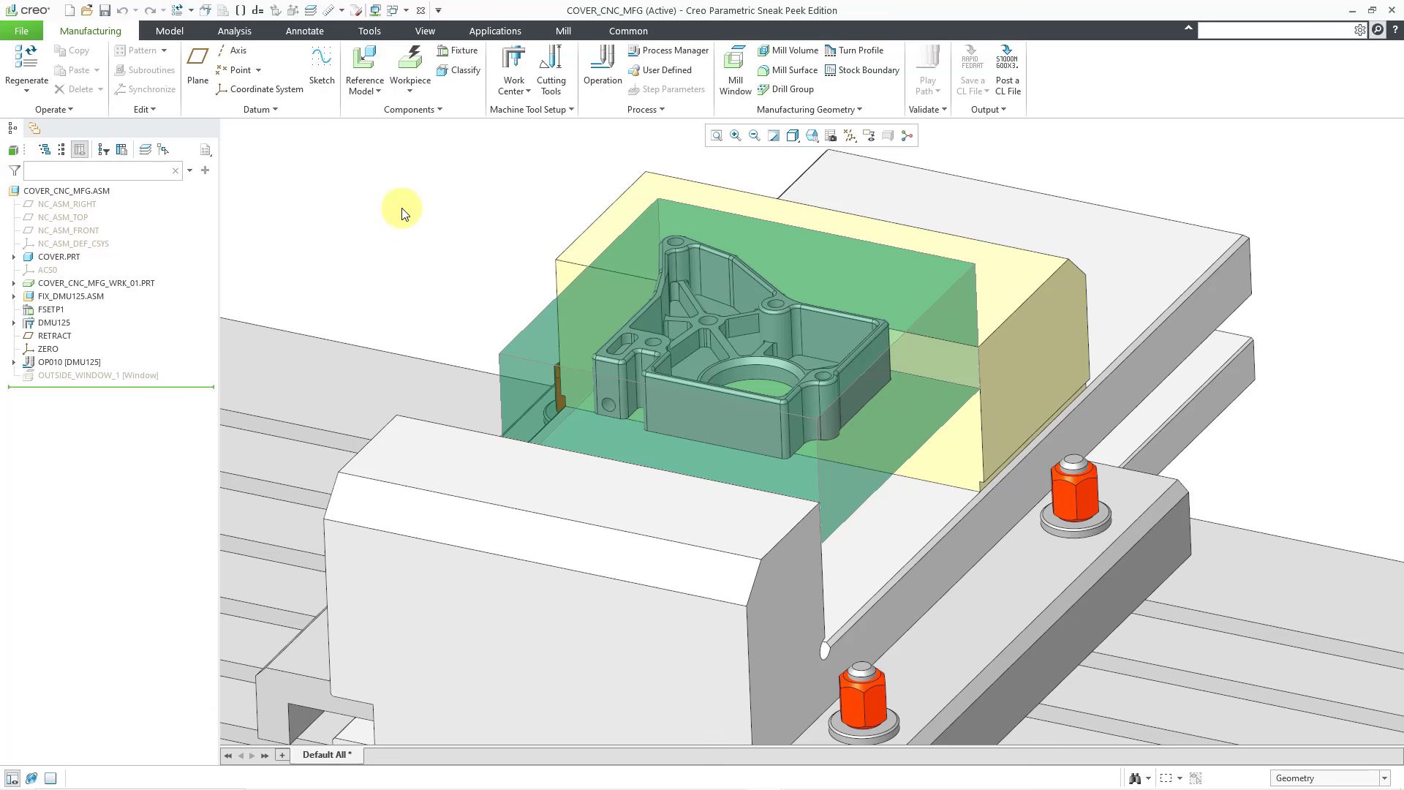
- Start a second mill window, turn on datum plane display and choose the RETRACT plane as the window plane
click(566, 29)
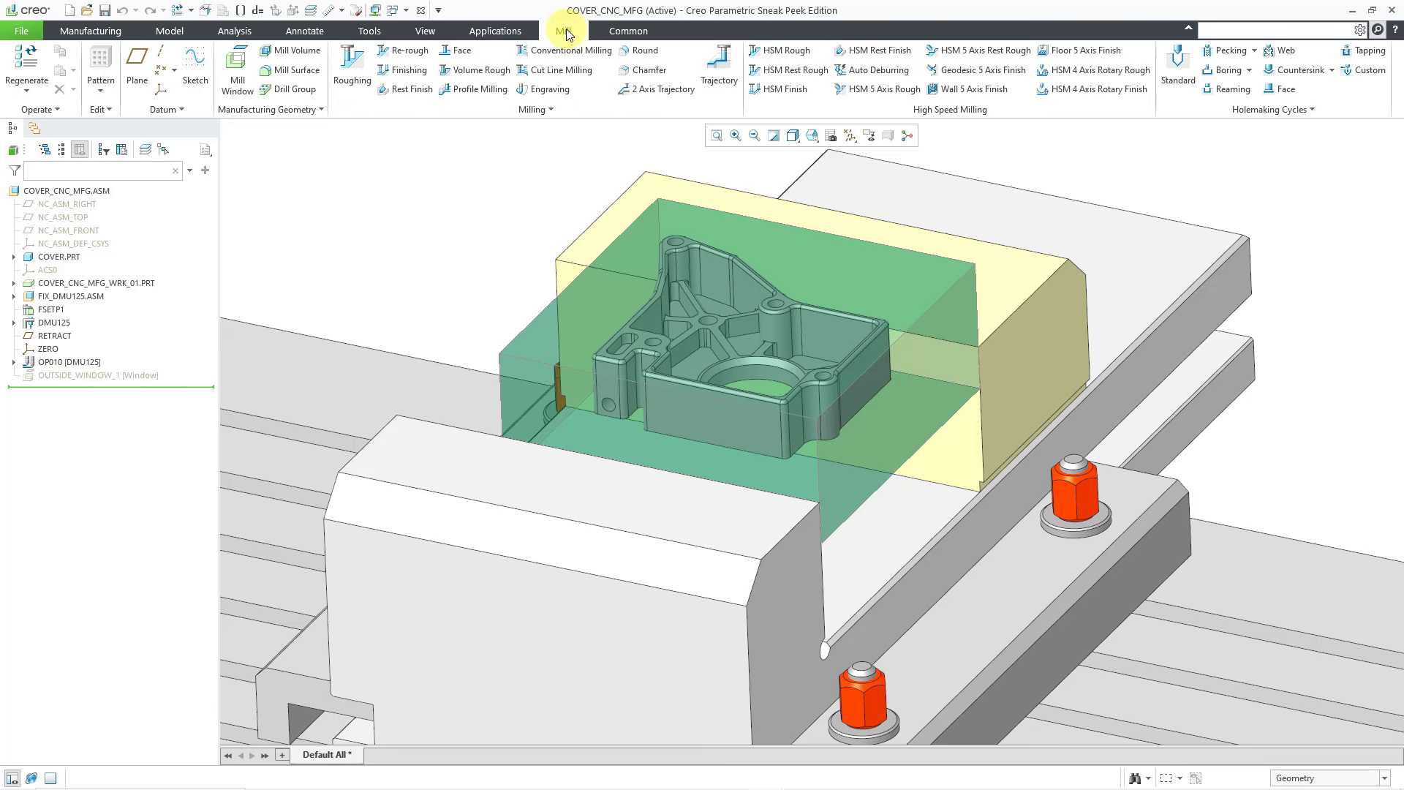
click(238, 73)
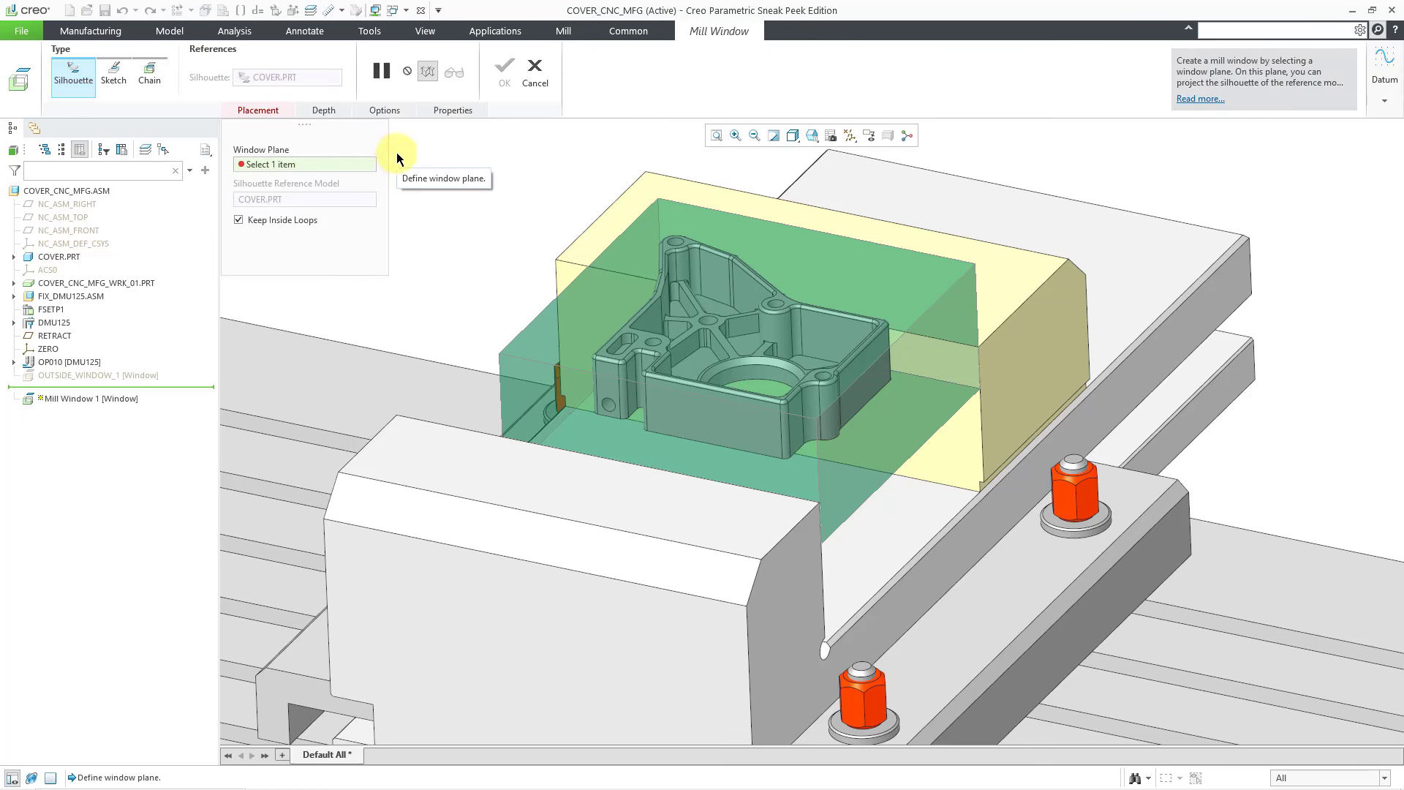
click(854, 133)
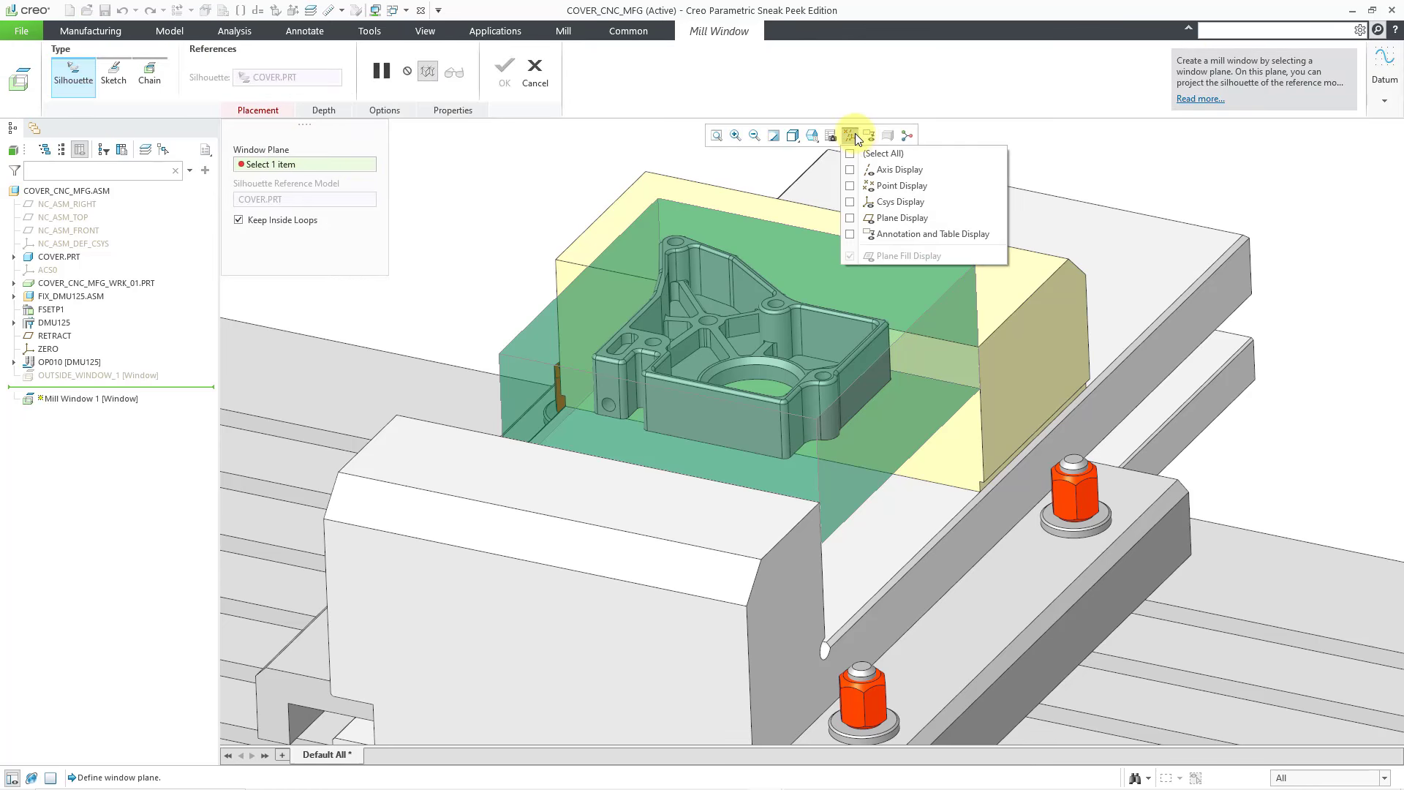
click(914, 218)
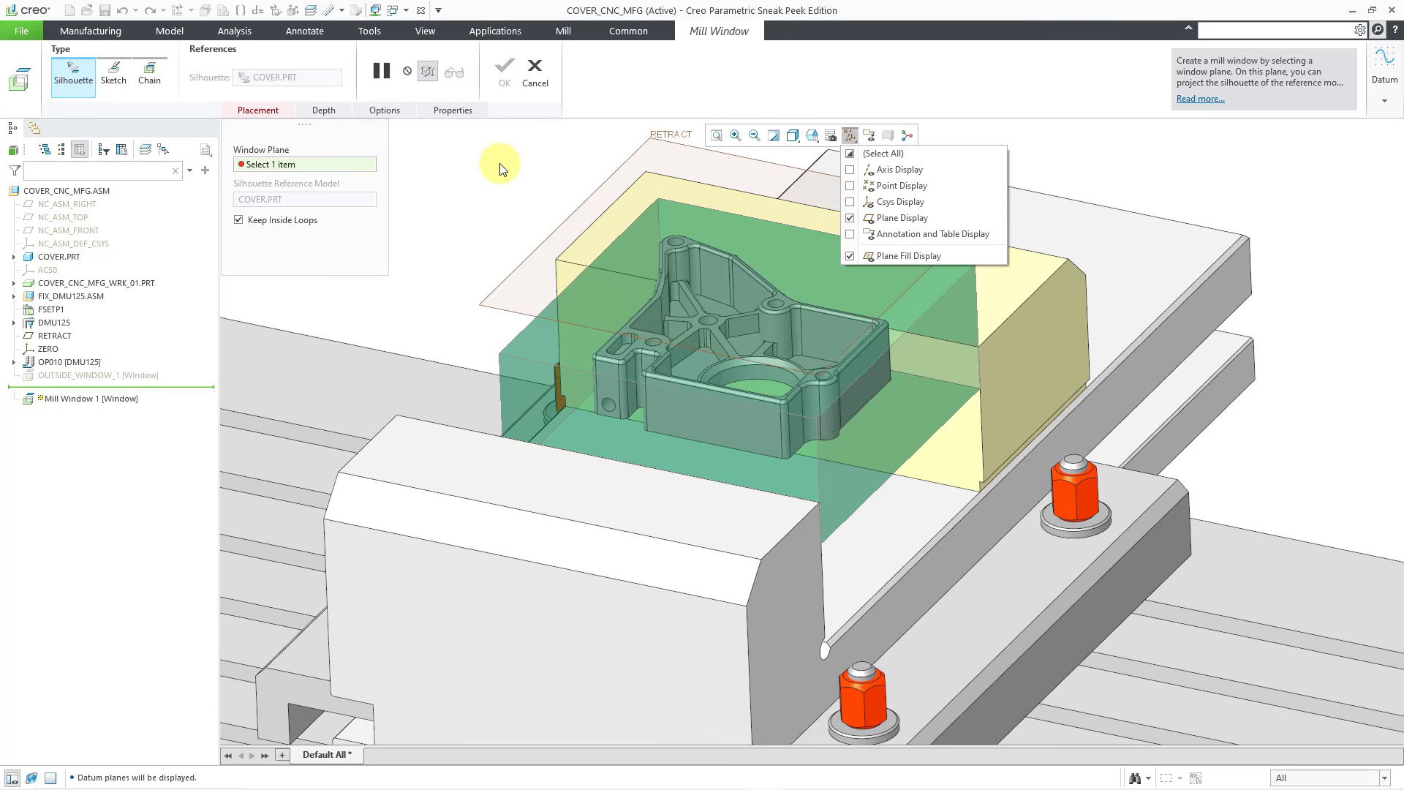
click(572, 164)
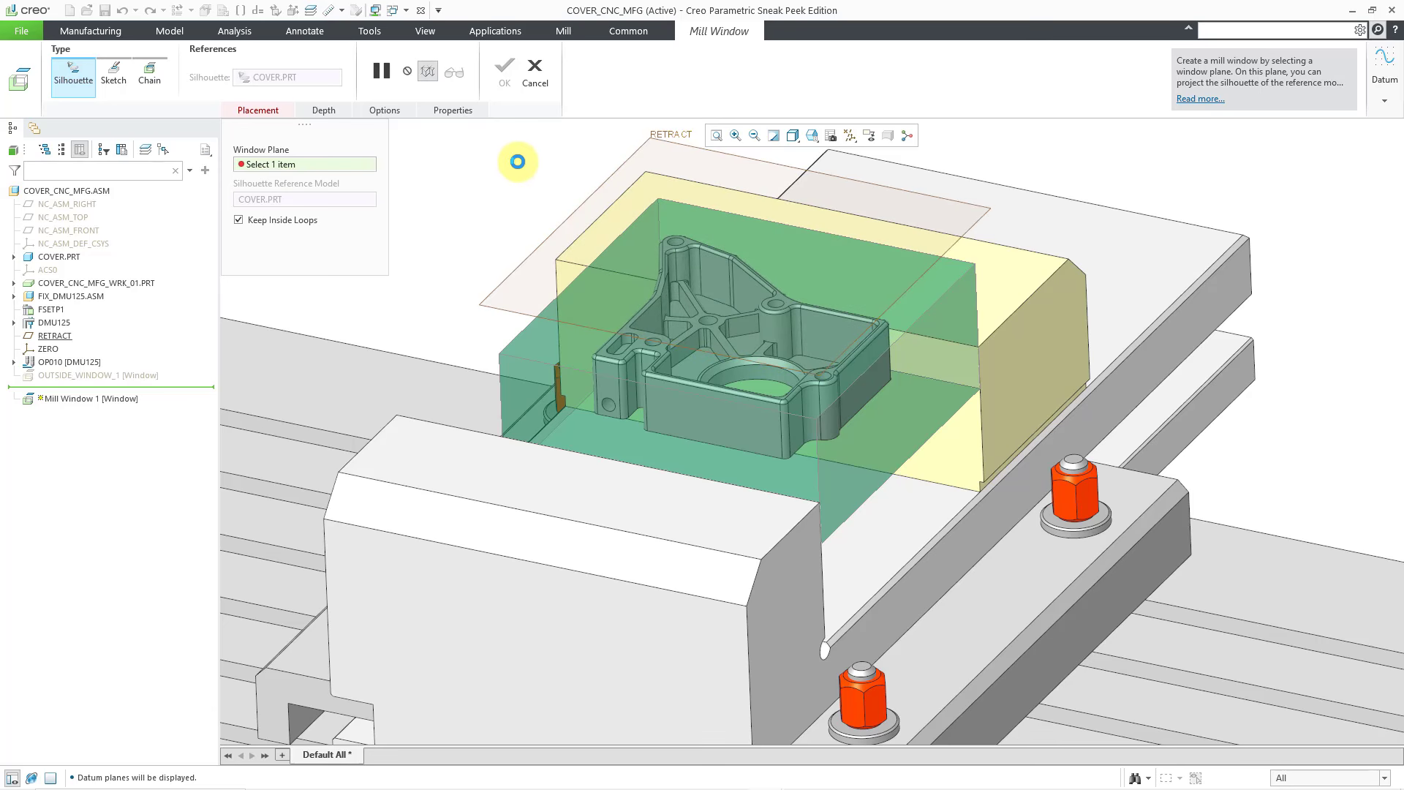
click(477, 164)
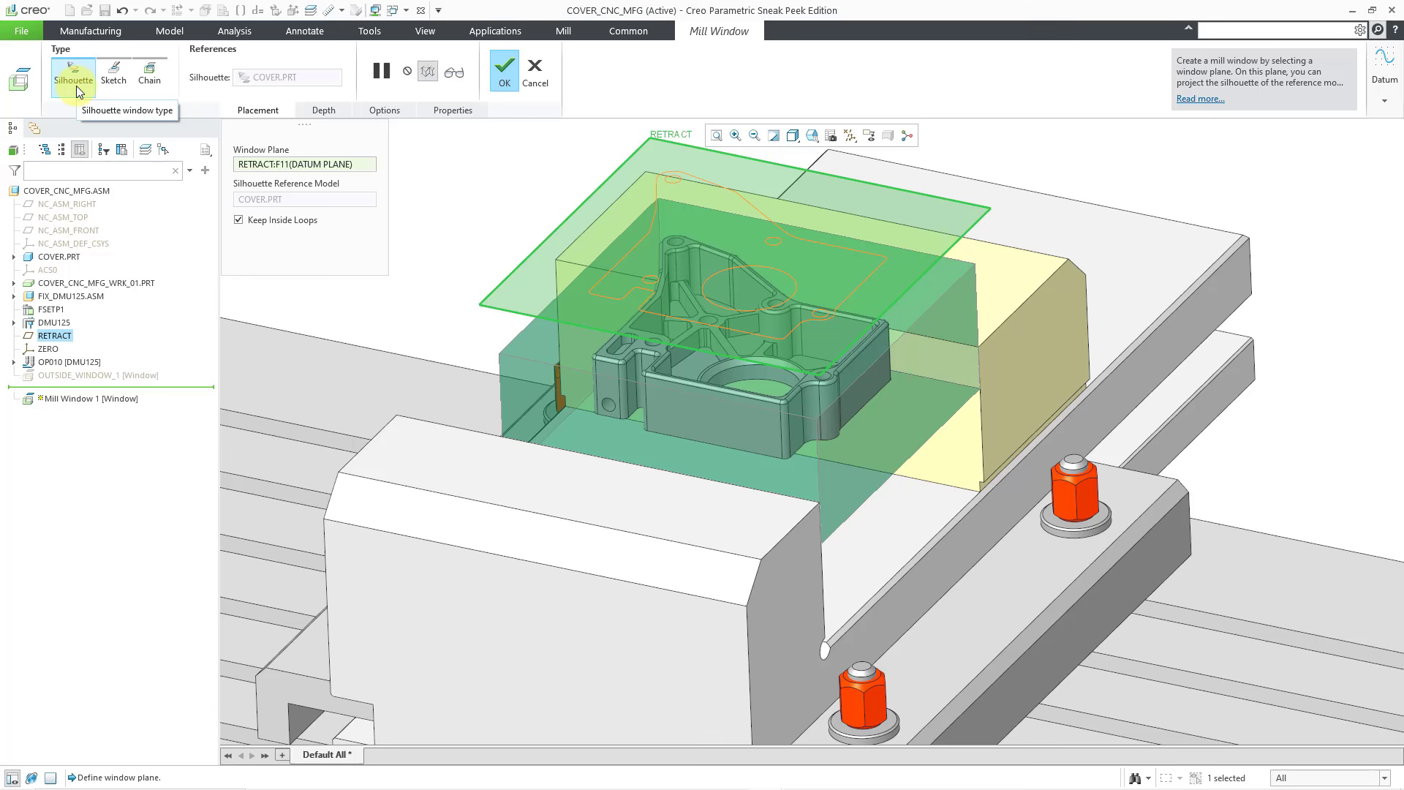
- Define the window by a sketch, oriented with the workpiece's side face facing Right
click(113, 76)
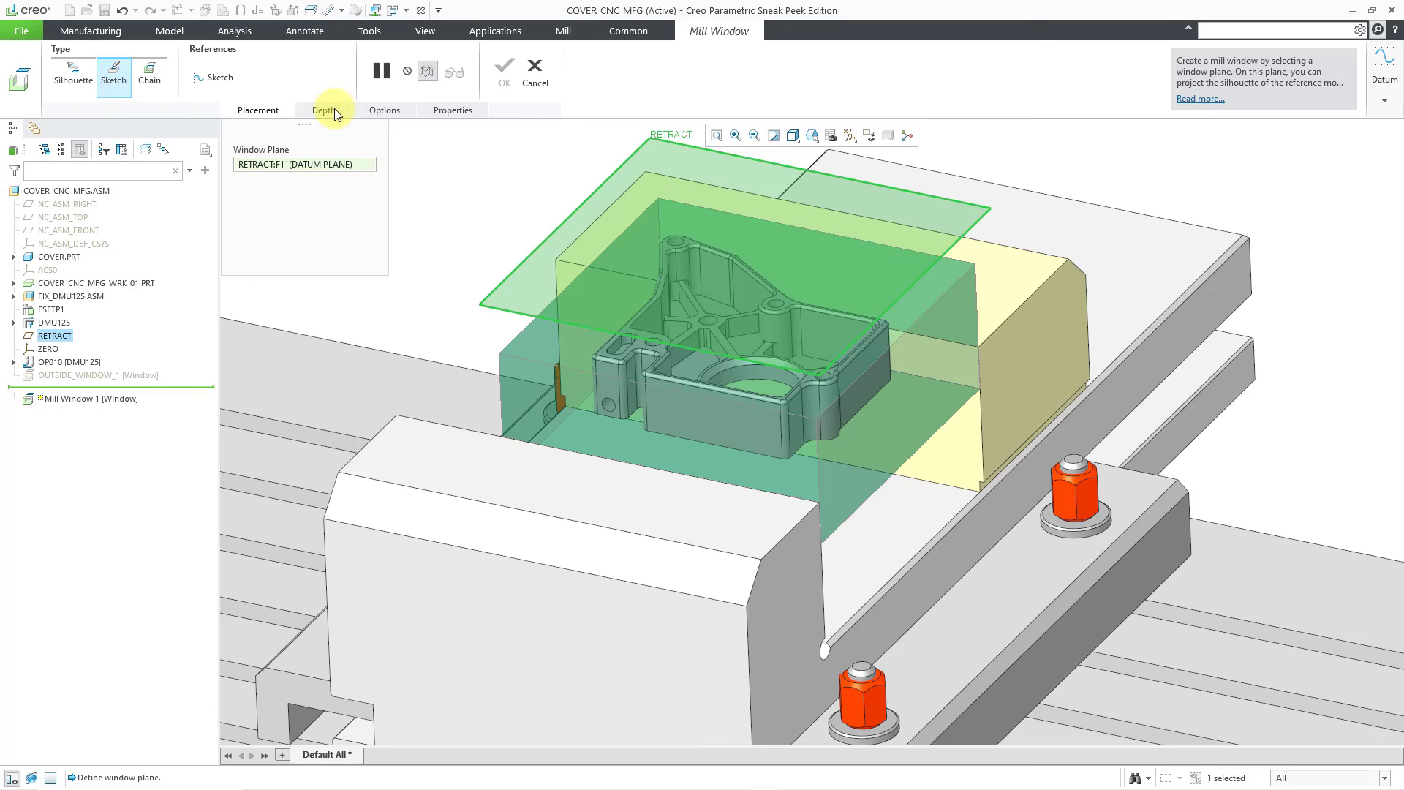
click(224, 81)
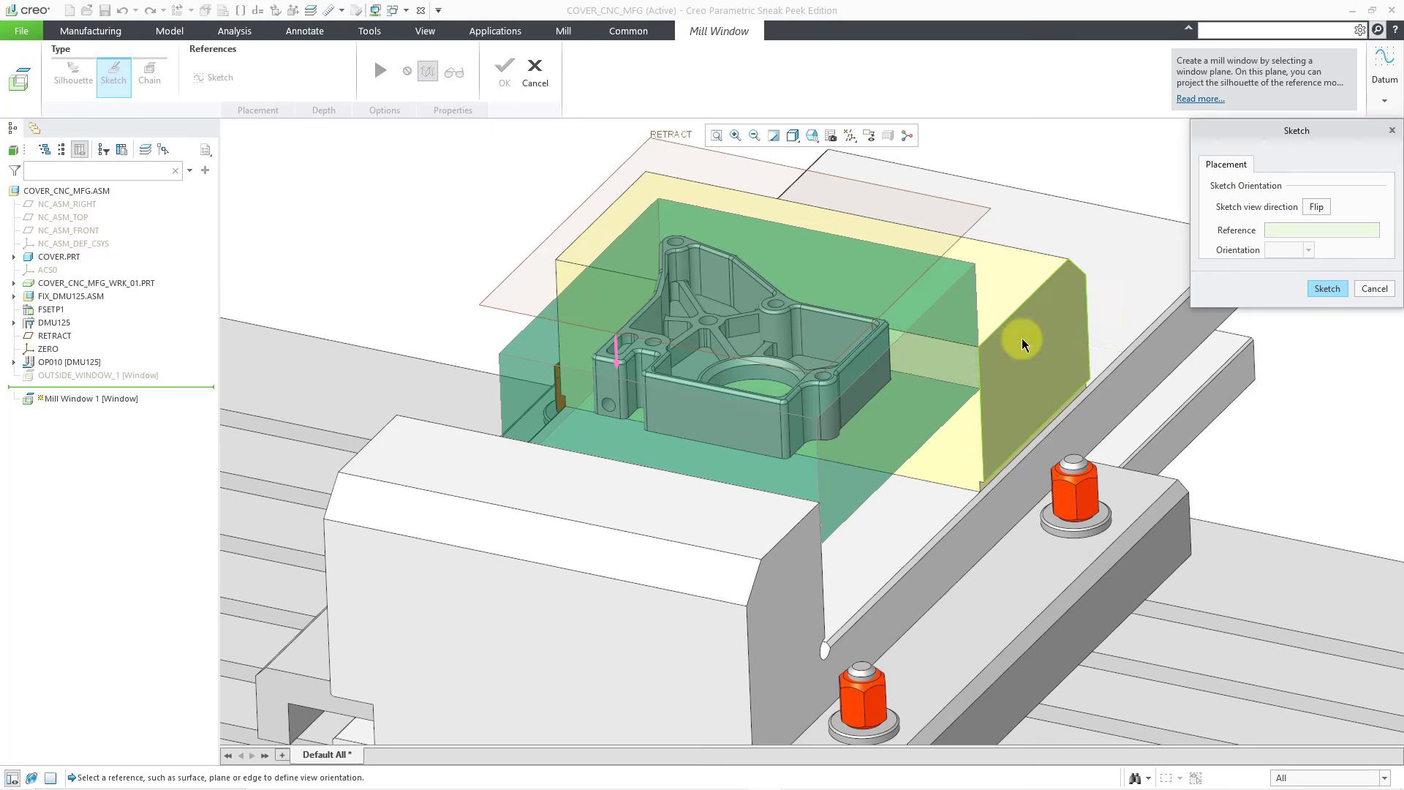
click(907, 375)
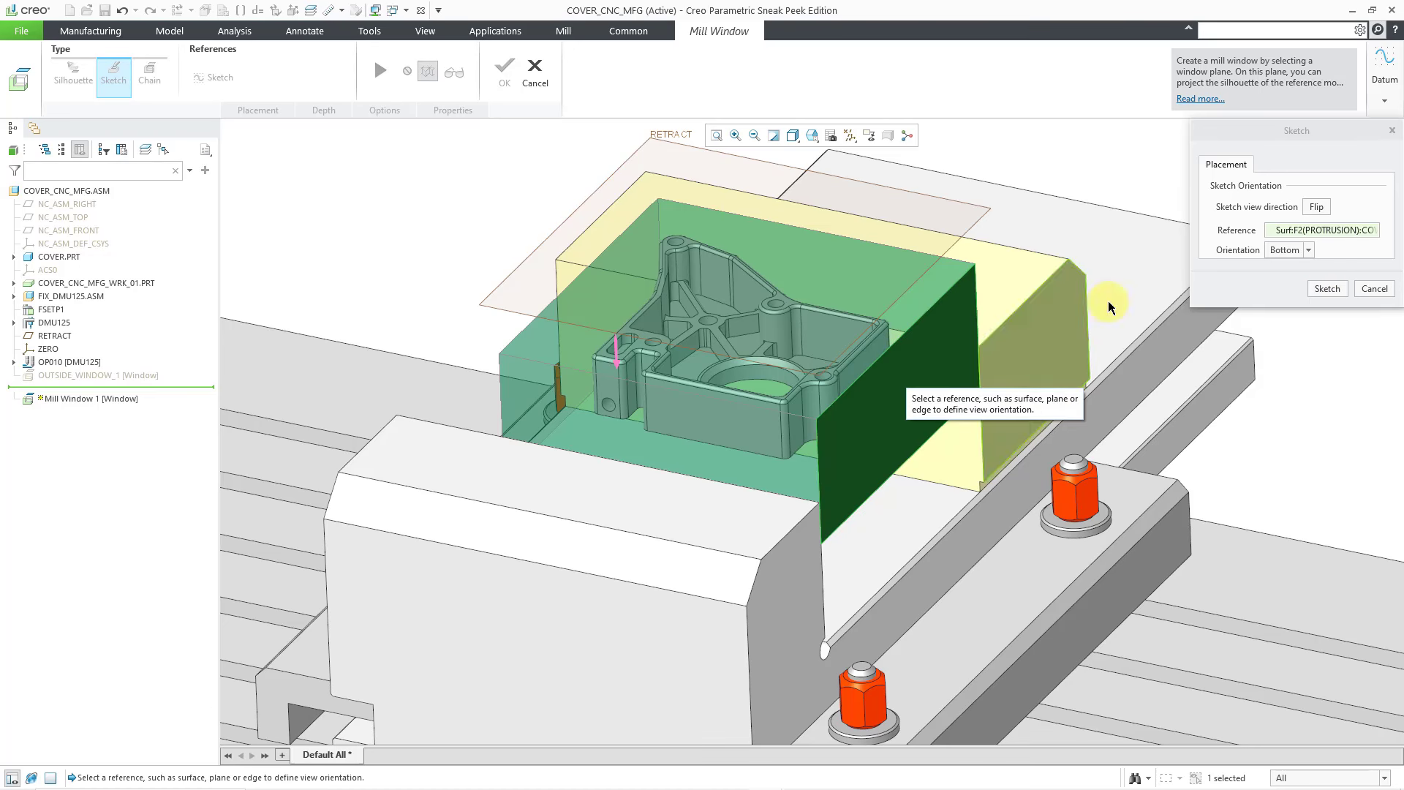
click(1288, 250)
click(1302, 305)
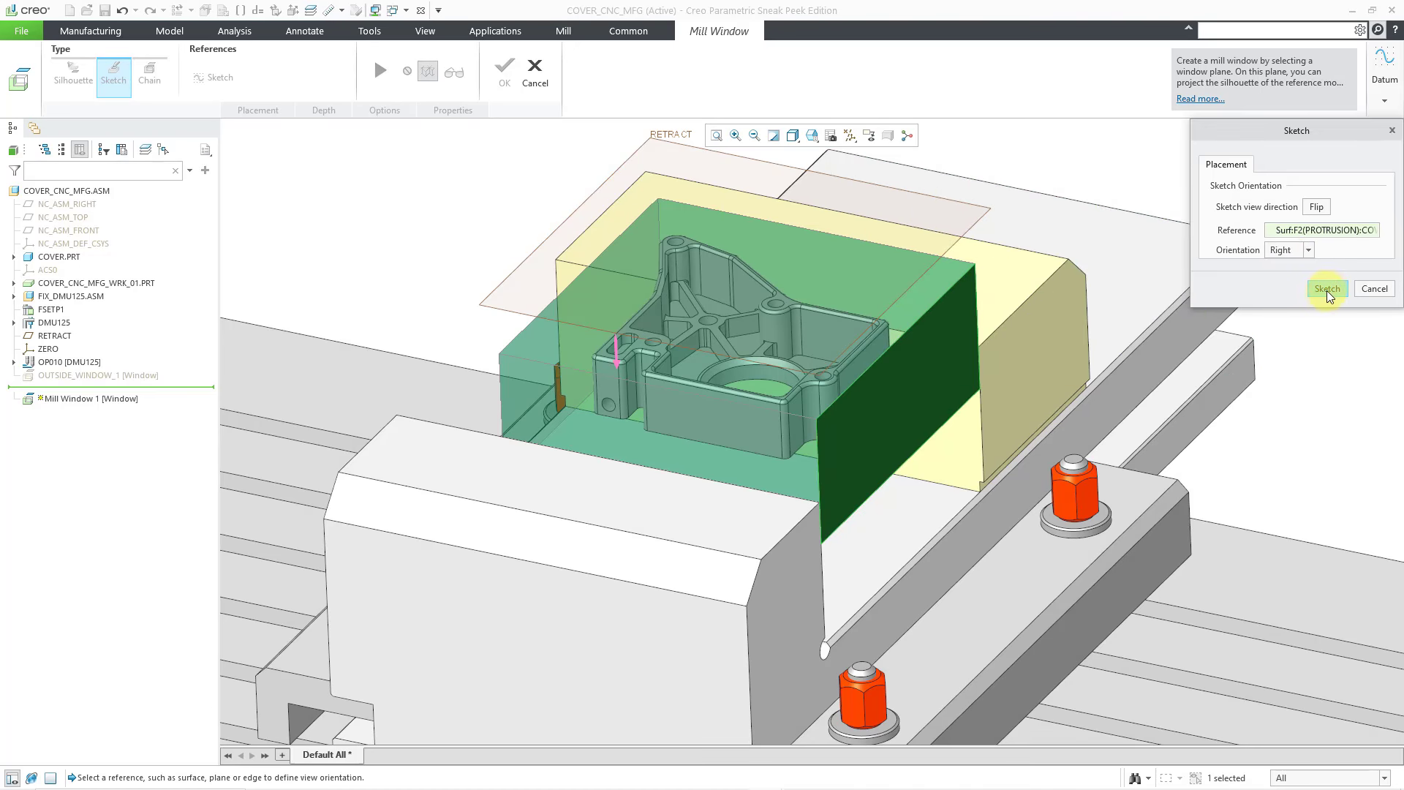
click(1328, 288)
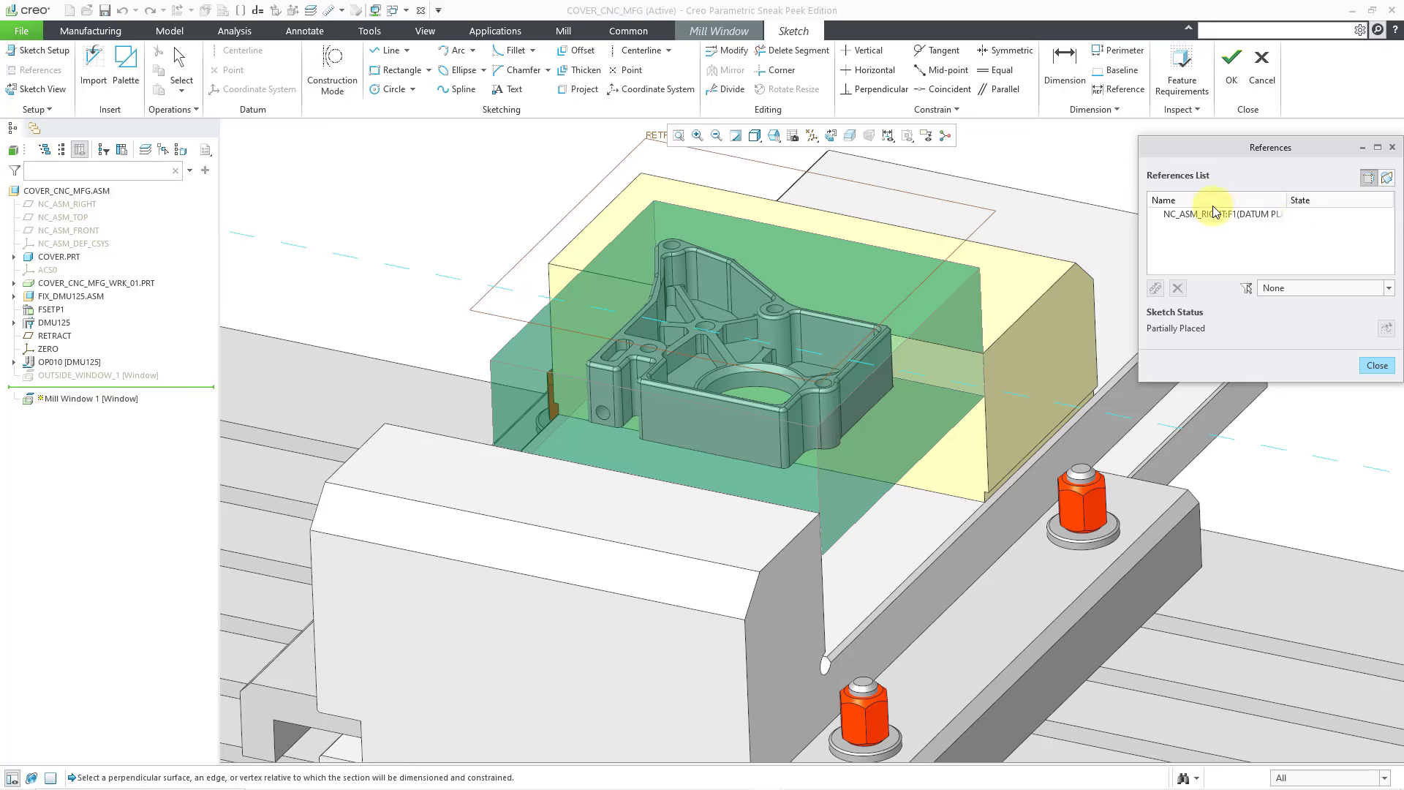
- Add the workpiece's side face as a sketch reference, solve the sketch placement and orient the sketch to a 2D view
click(921, 366)
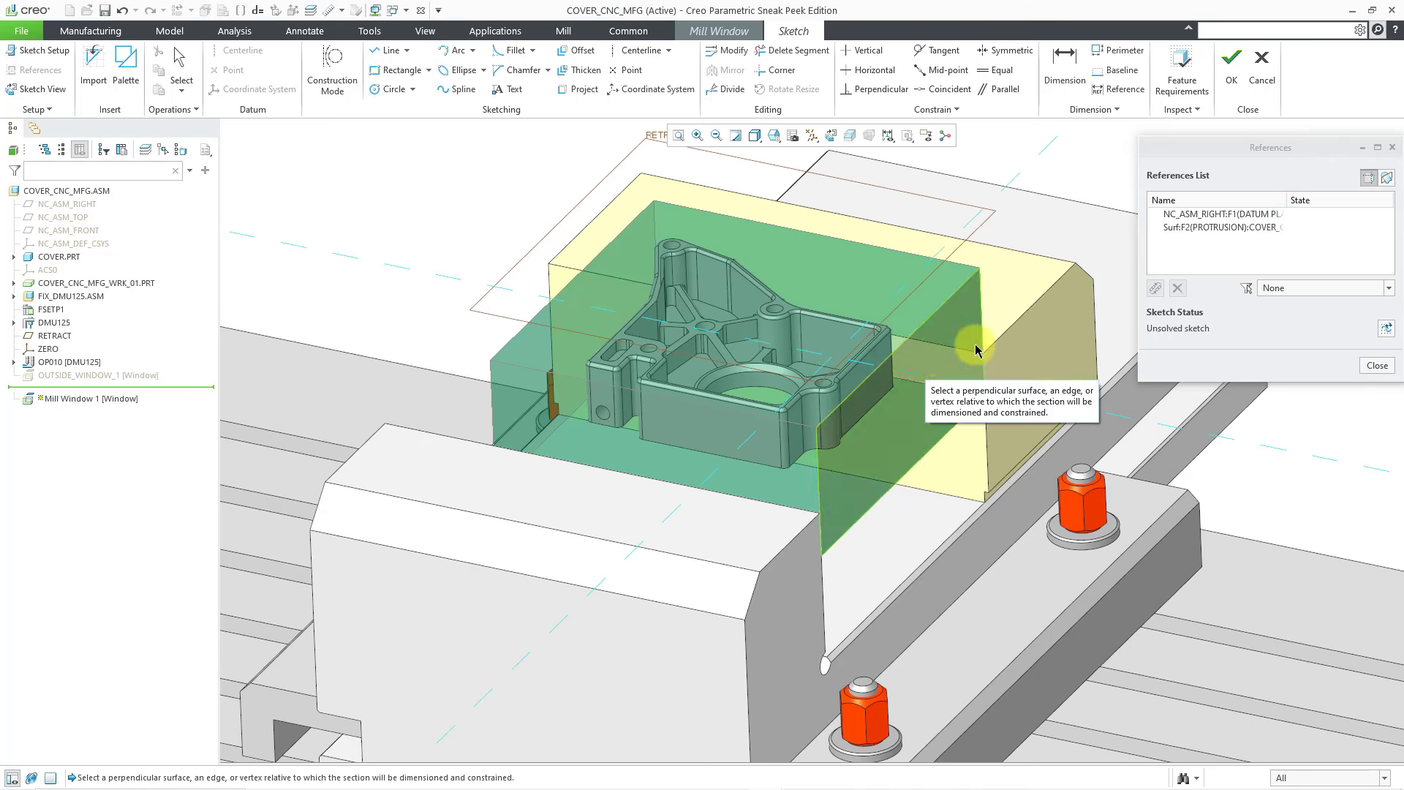
click(1386, 329)
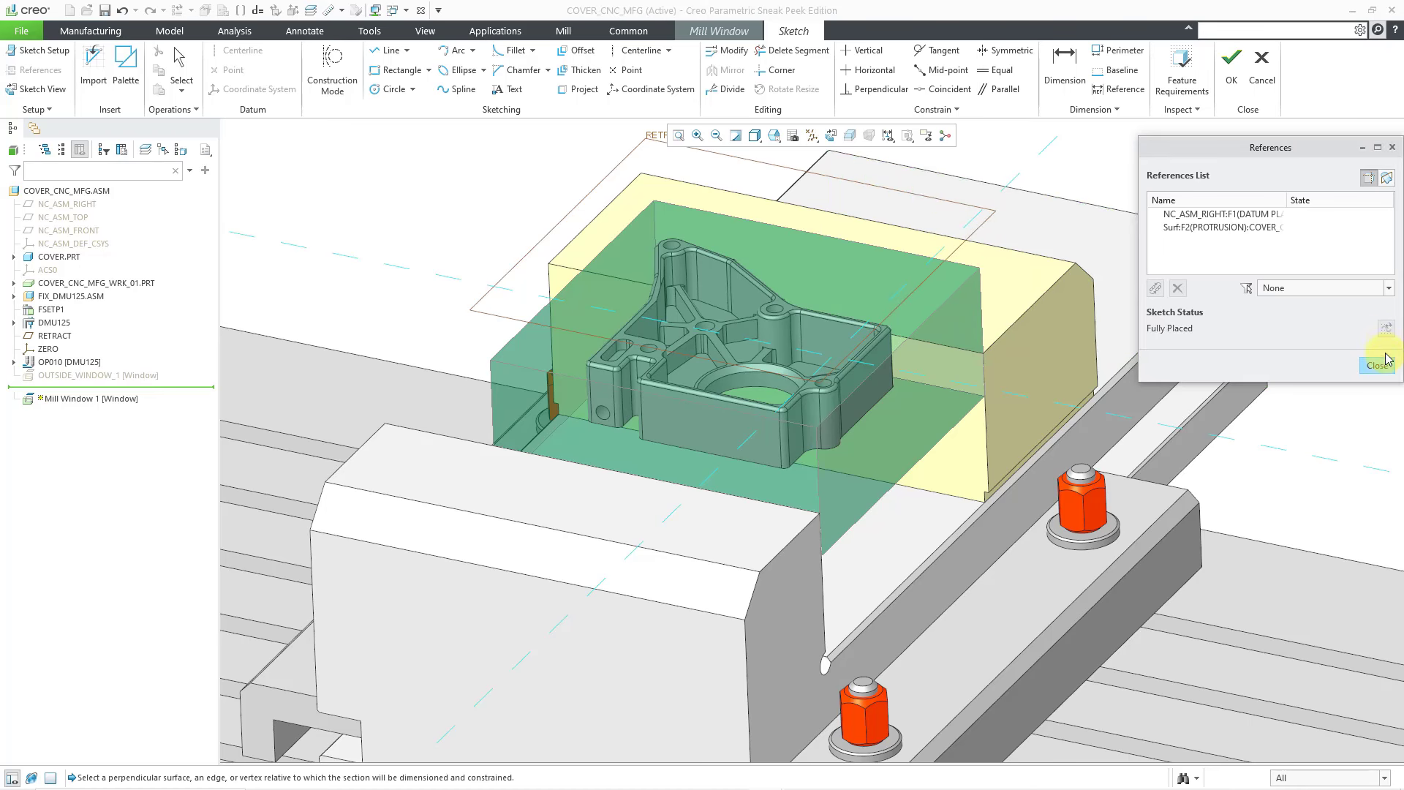
click(1378, 366)
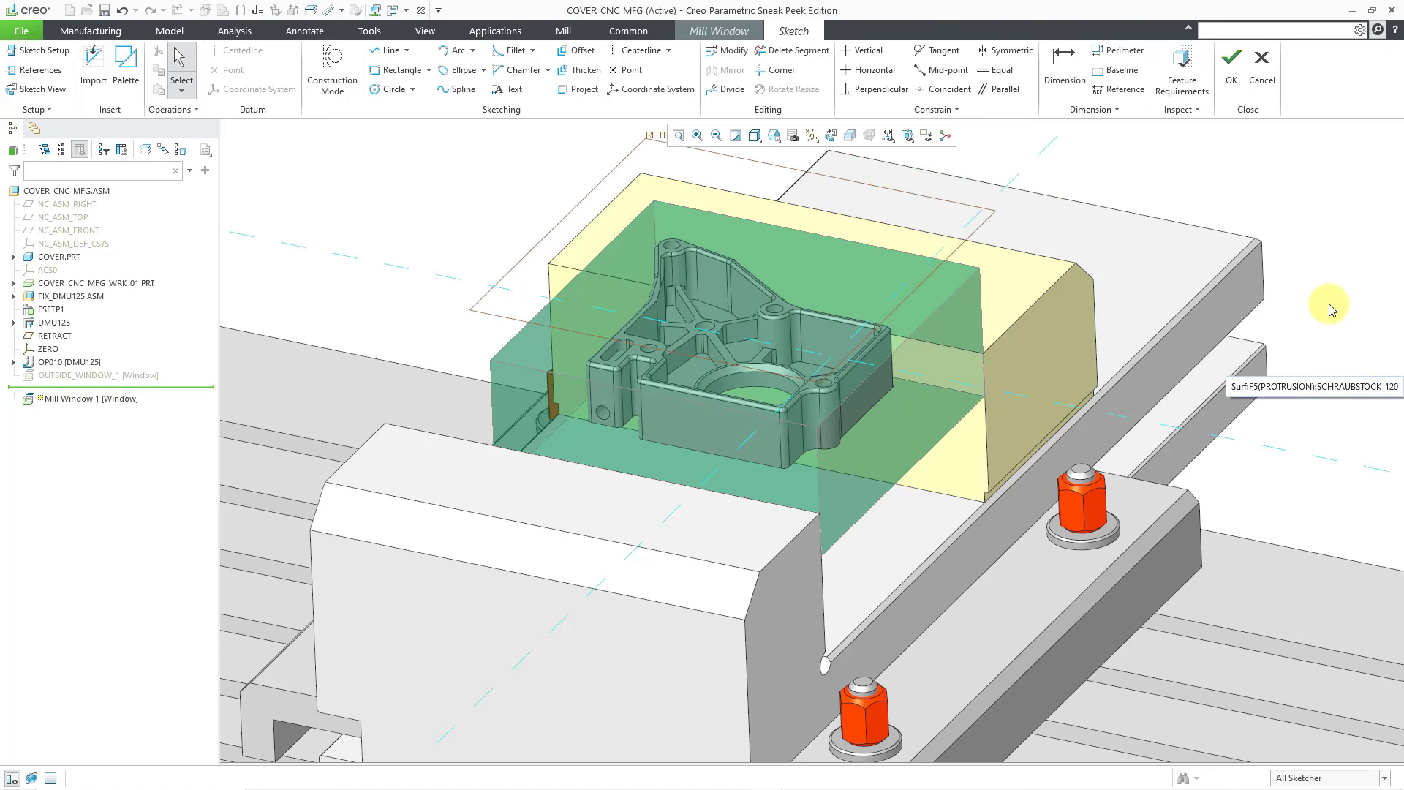
click(827, 136)
scroll(853, 491, down, 5)
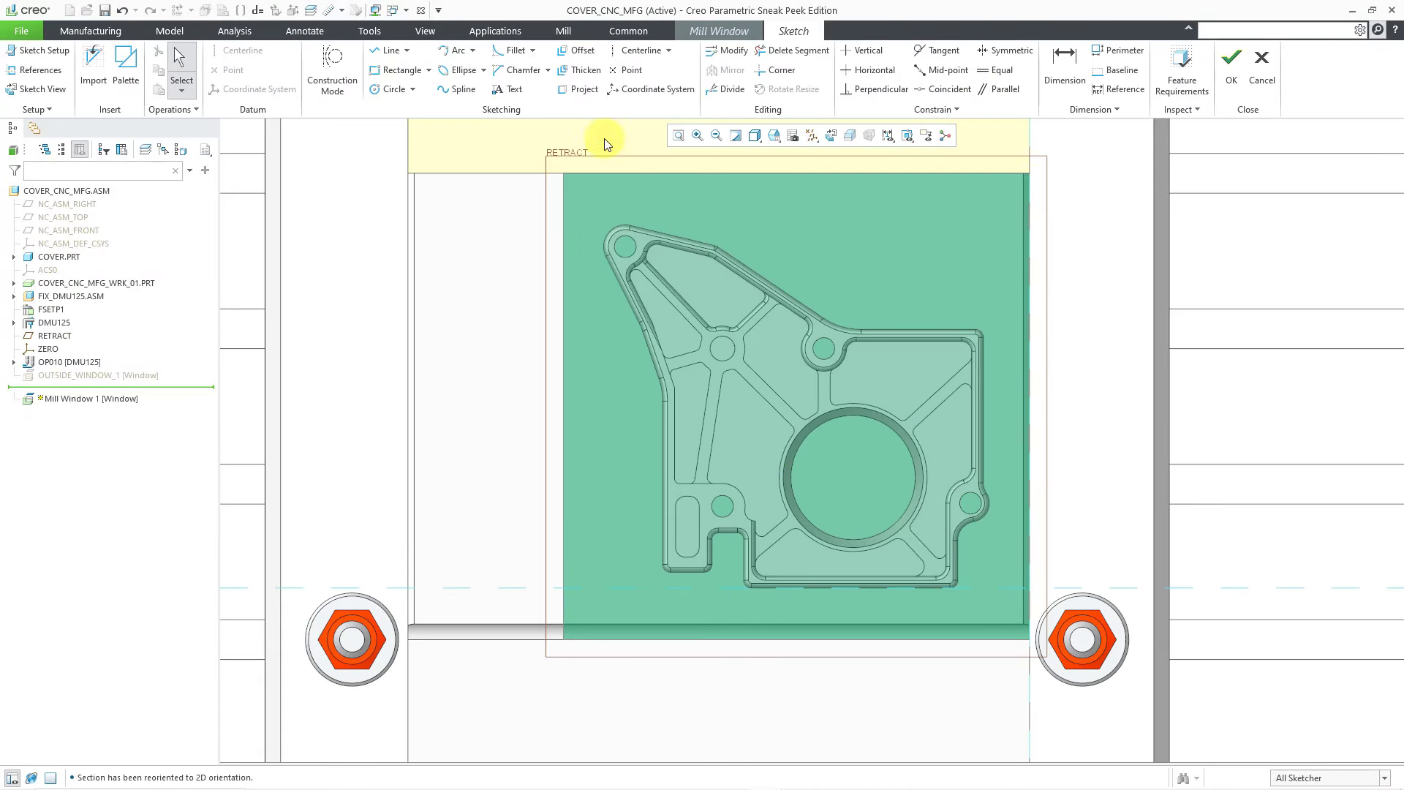
- Project the long chain of inner pocket edges, running from the slanted wall around the right side to the lower wall, into the sketch
click(578, 91)
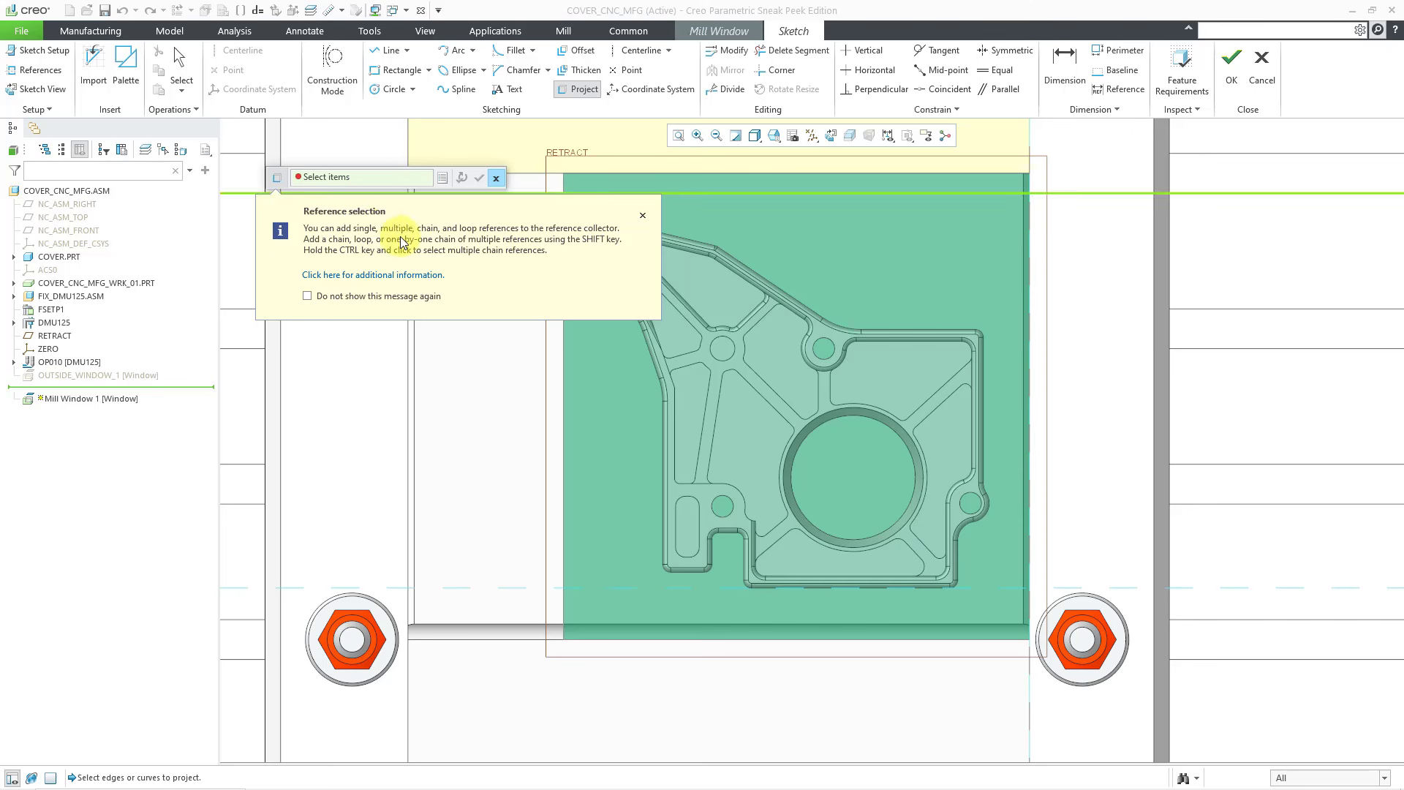
click(898, 344)
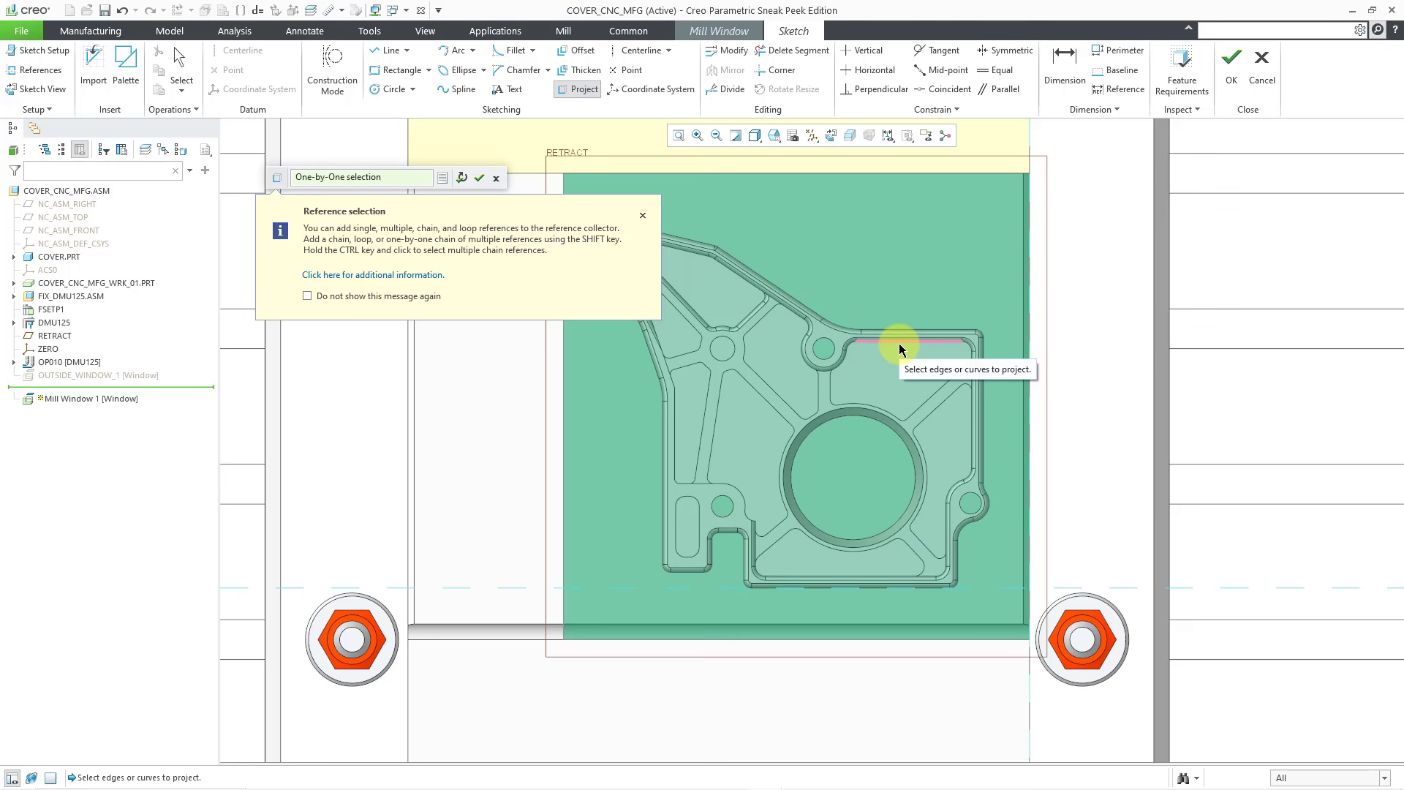
click(970, 354)
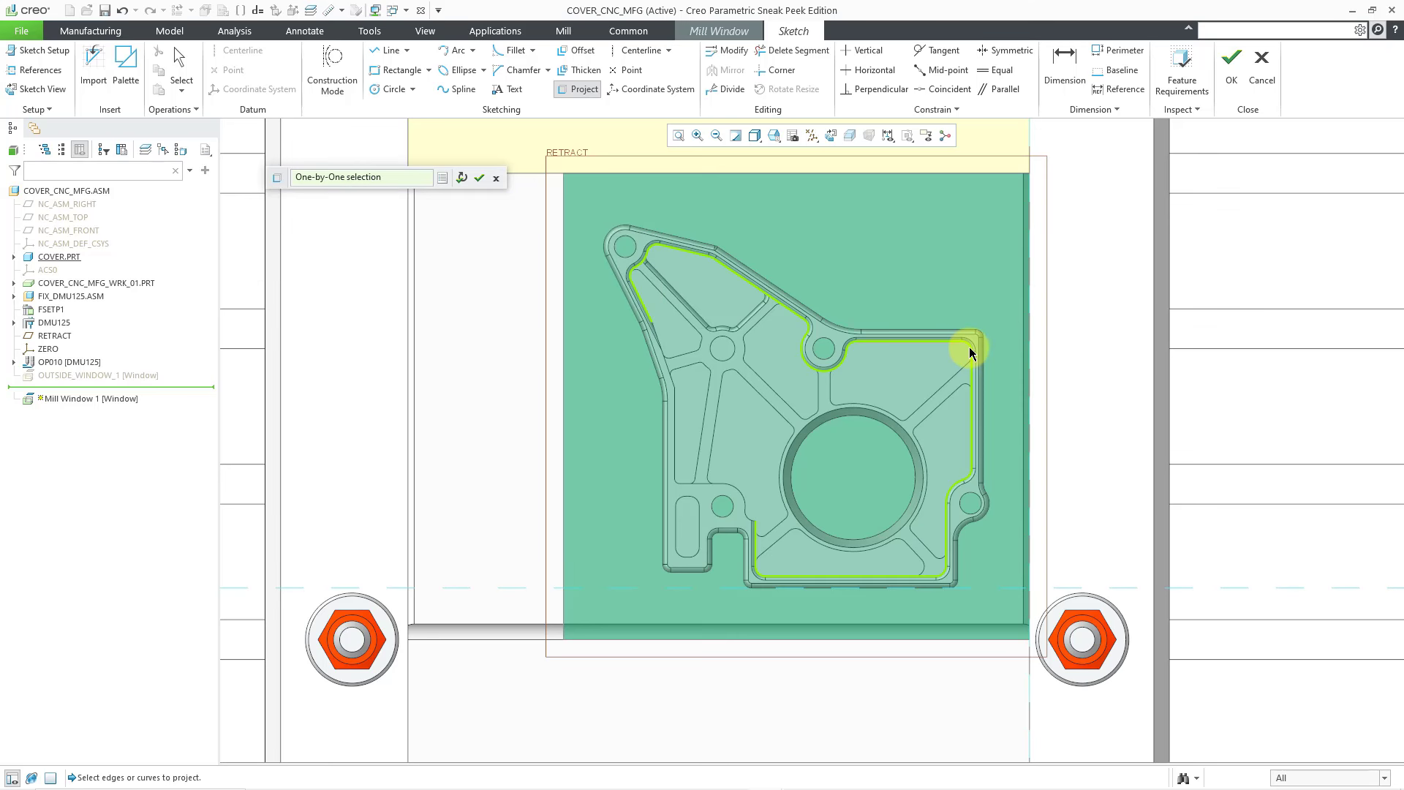
click(970, 354)
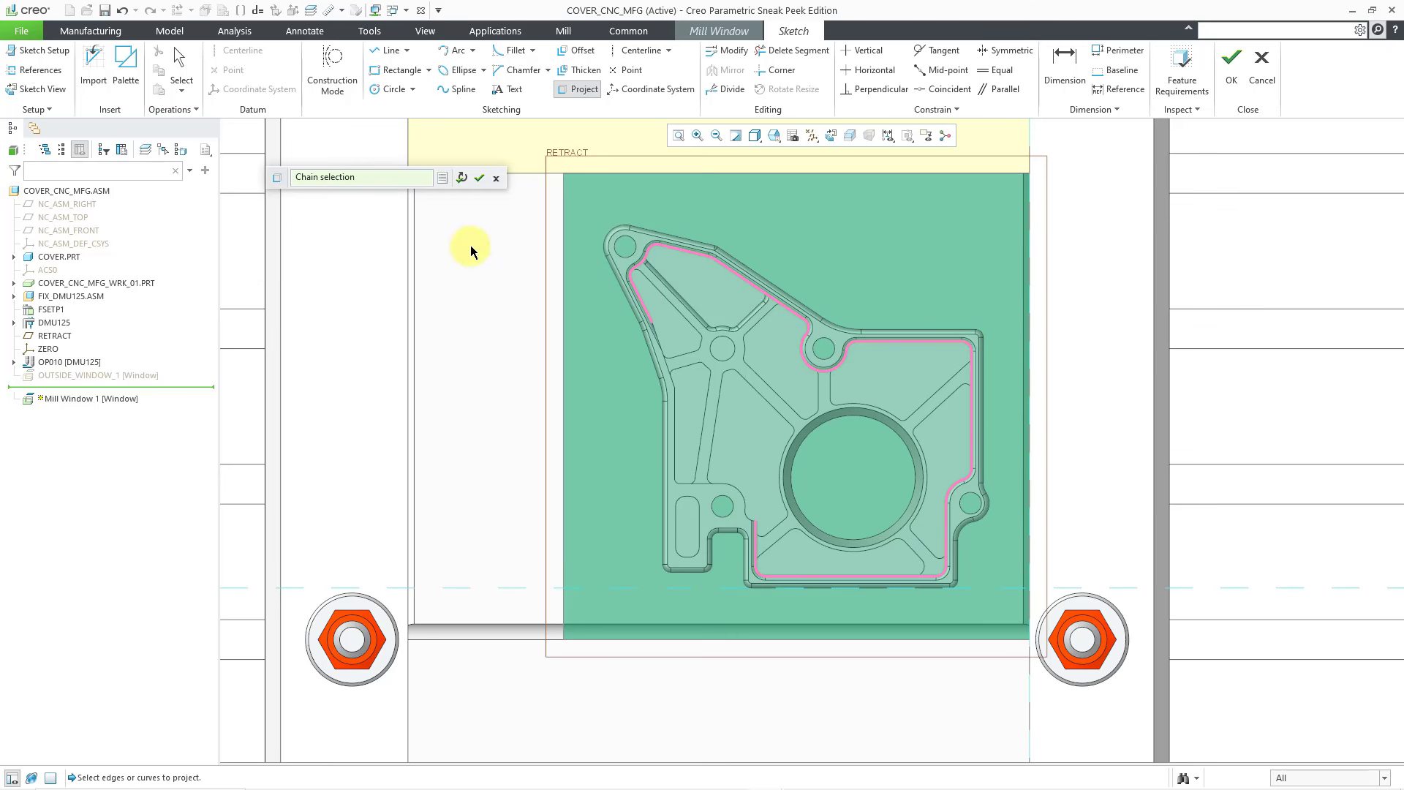
click(480, 177)
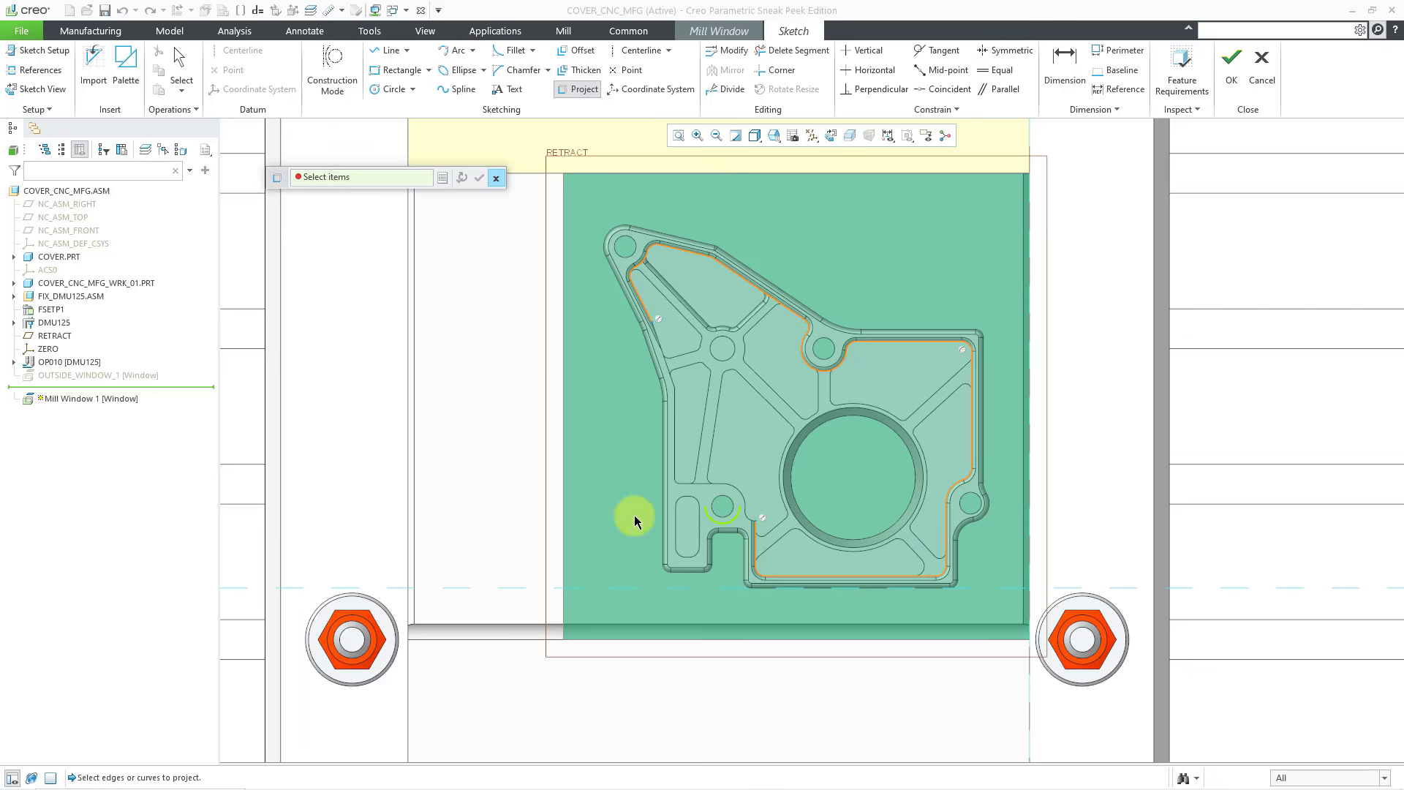
- Project the short edge at the lower wall's end and the connected edges around the lower-left boss up the left wall
scroll(570, 479, up, 3)
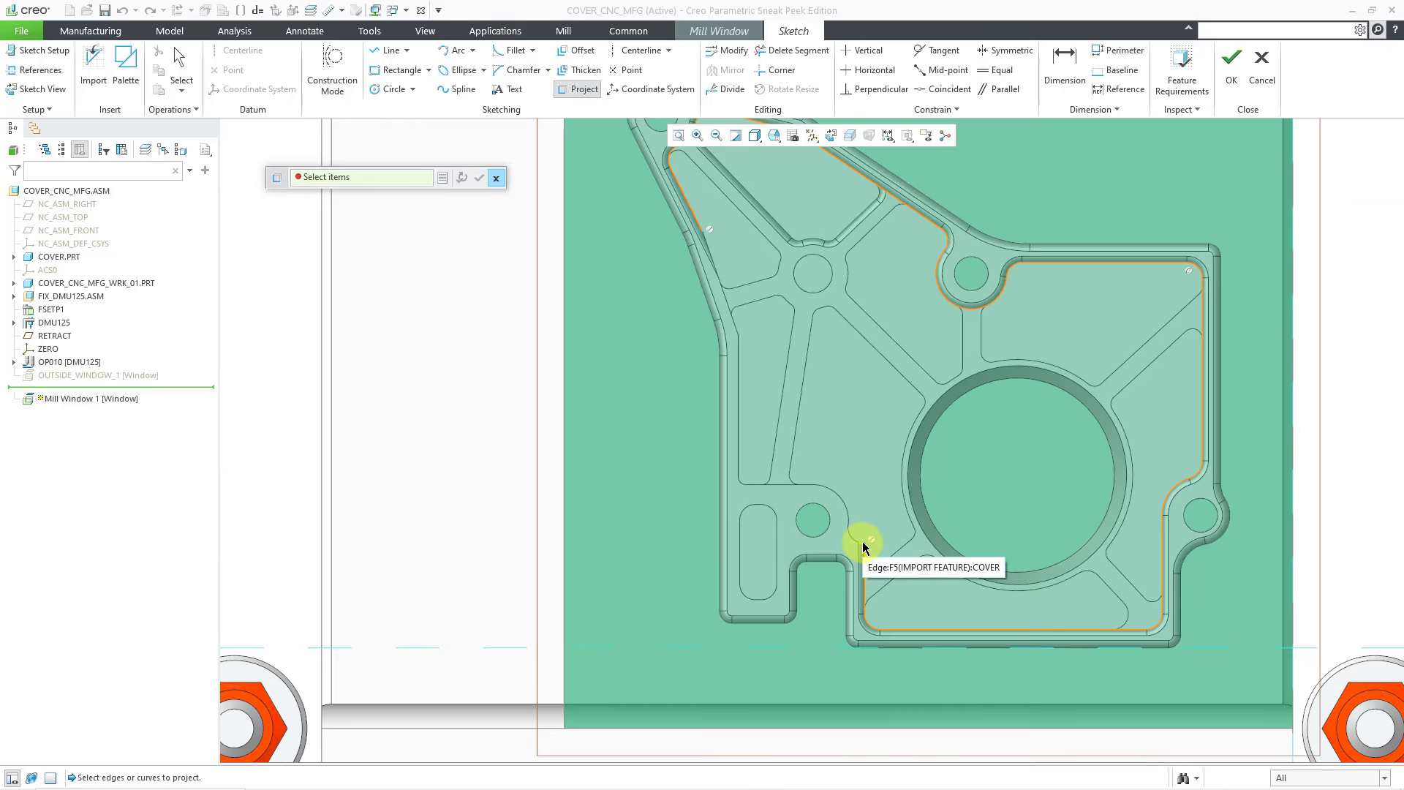
scroll(853, 548, up, 5)
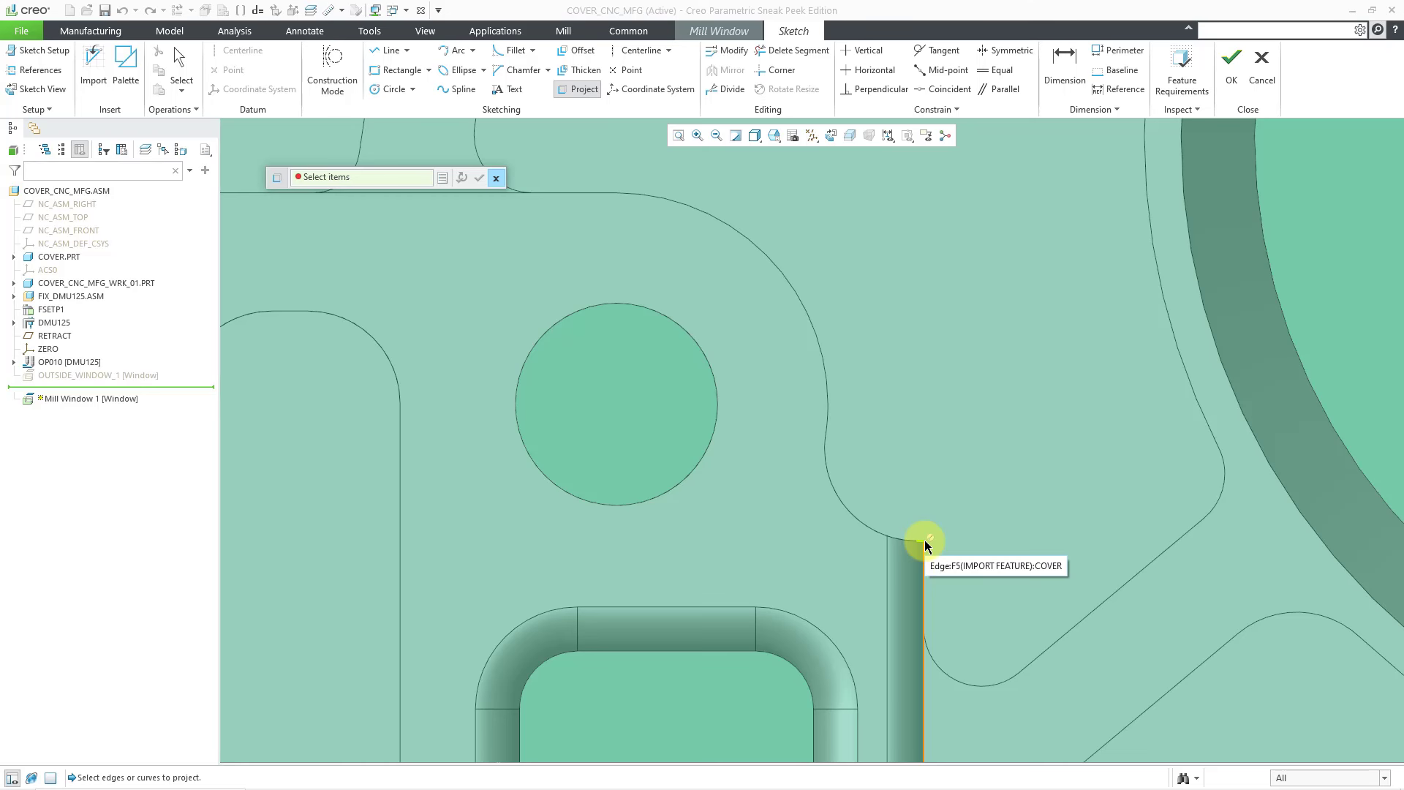
click(924, 540)
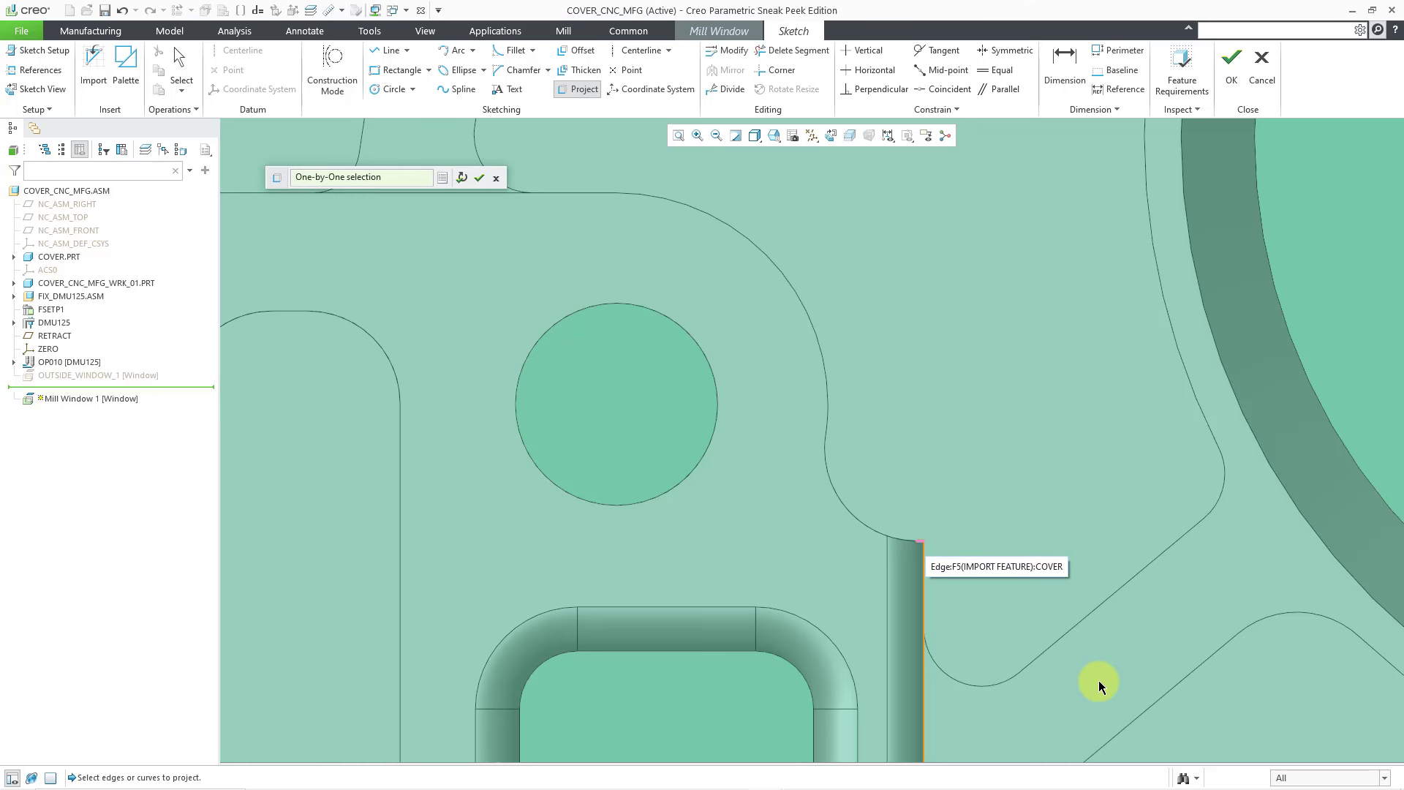
scroll(1090, 670, down, 10)
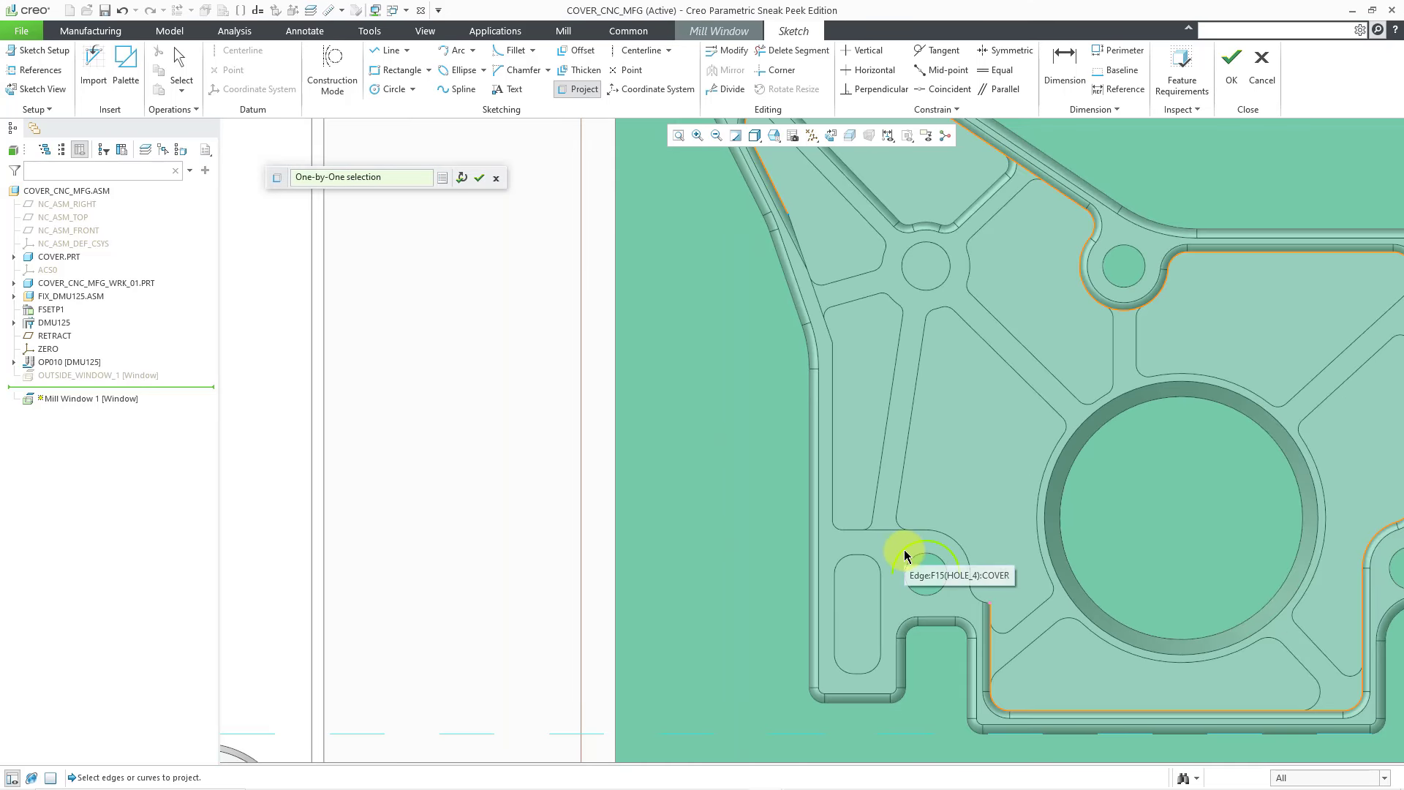
click(970, 562)
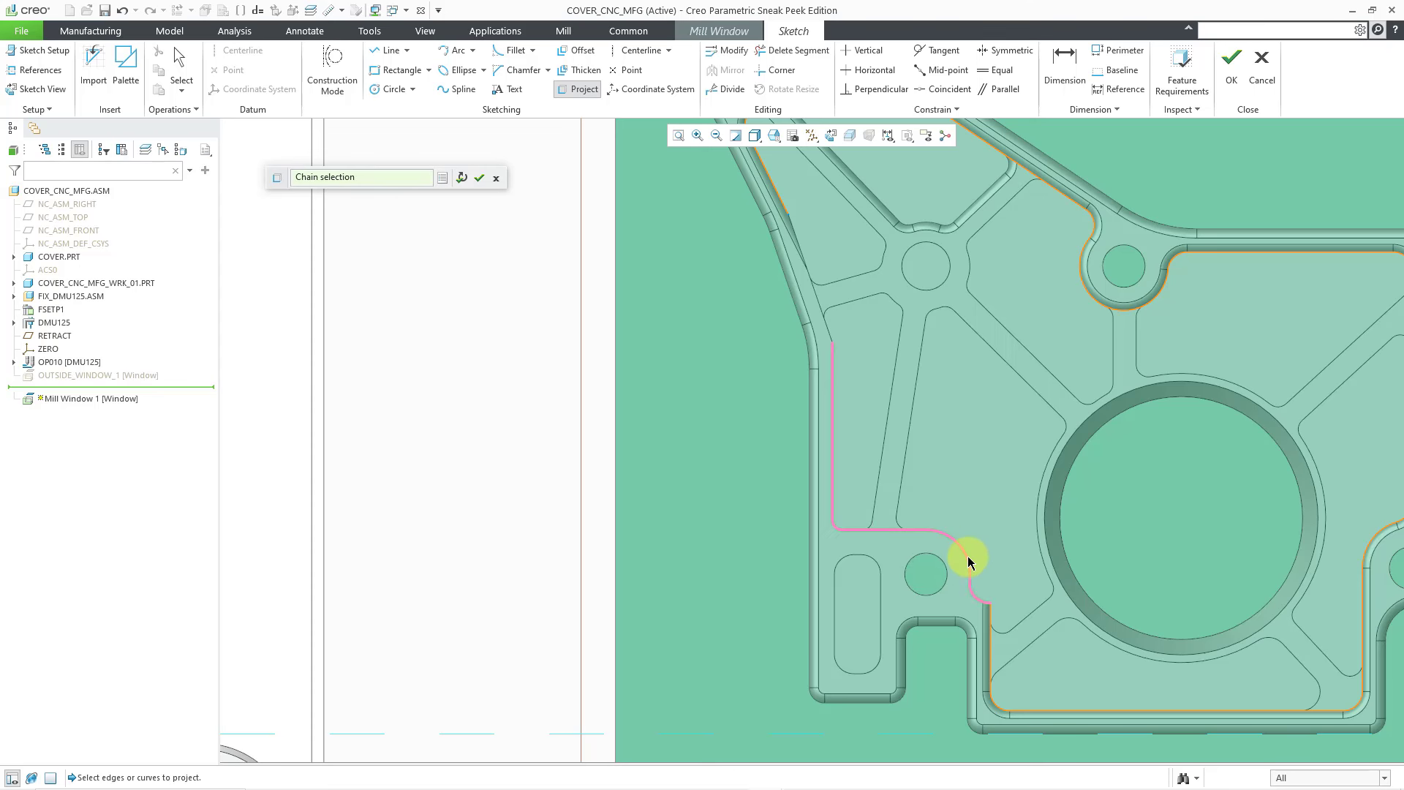
click(461, 178)
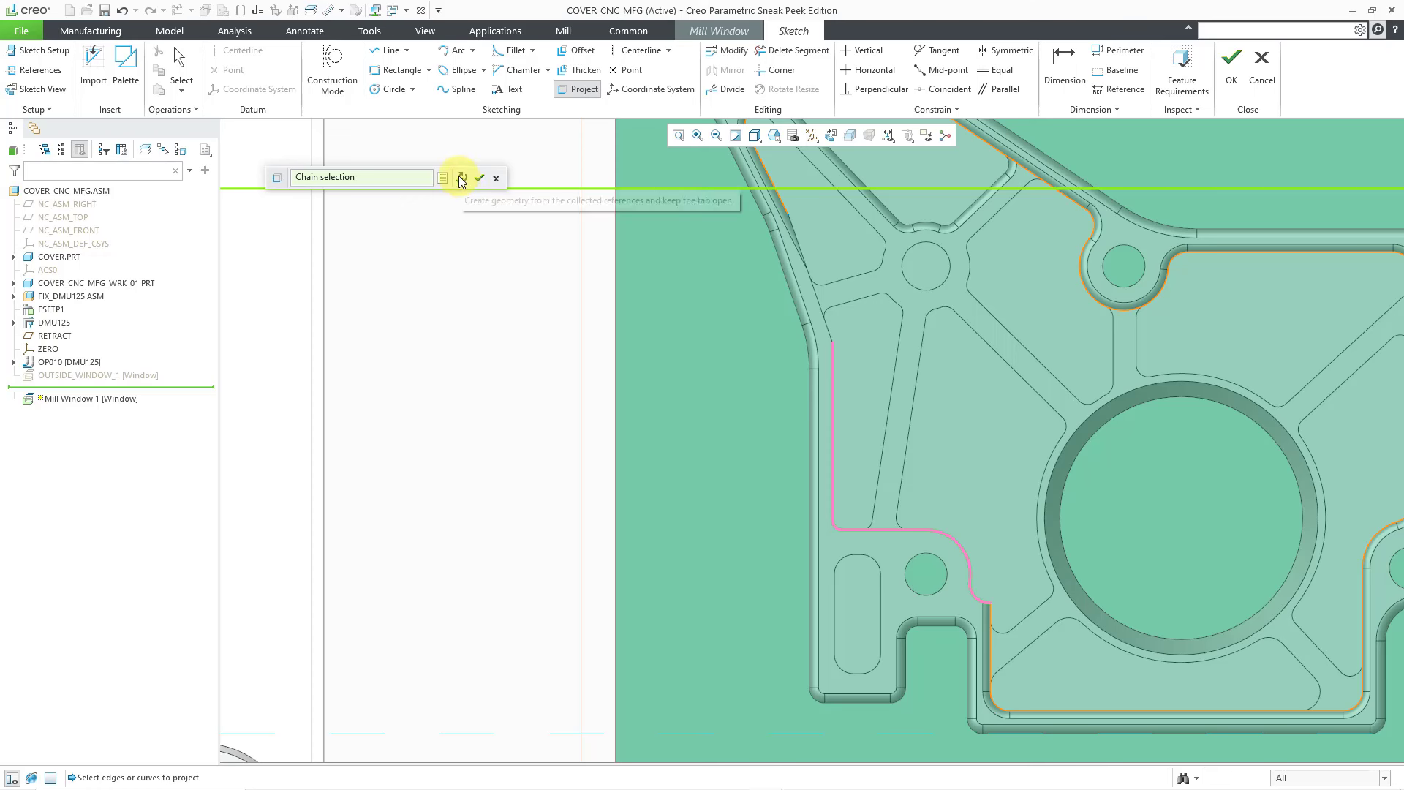
click(460, 179)
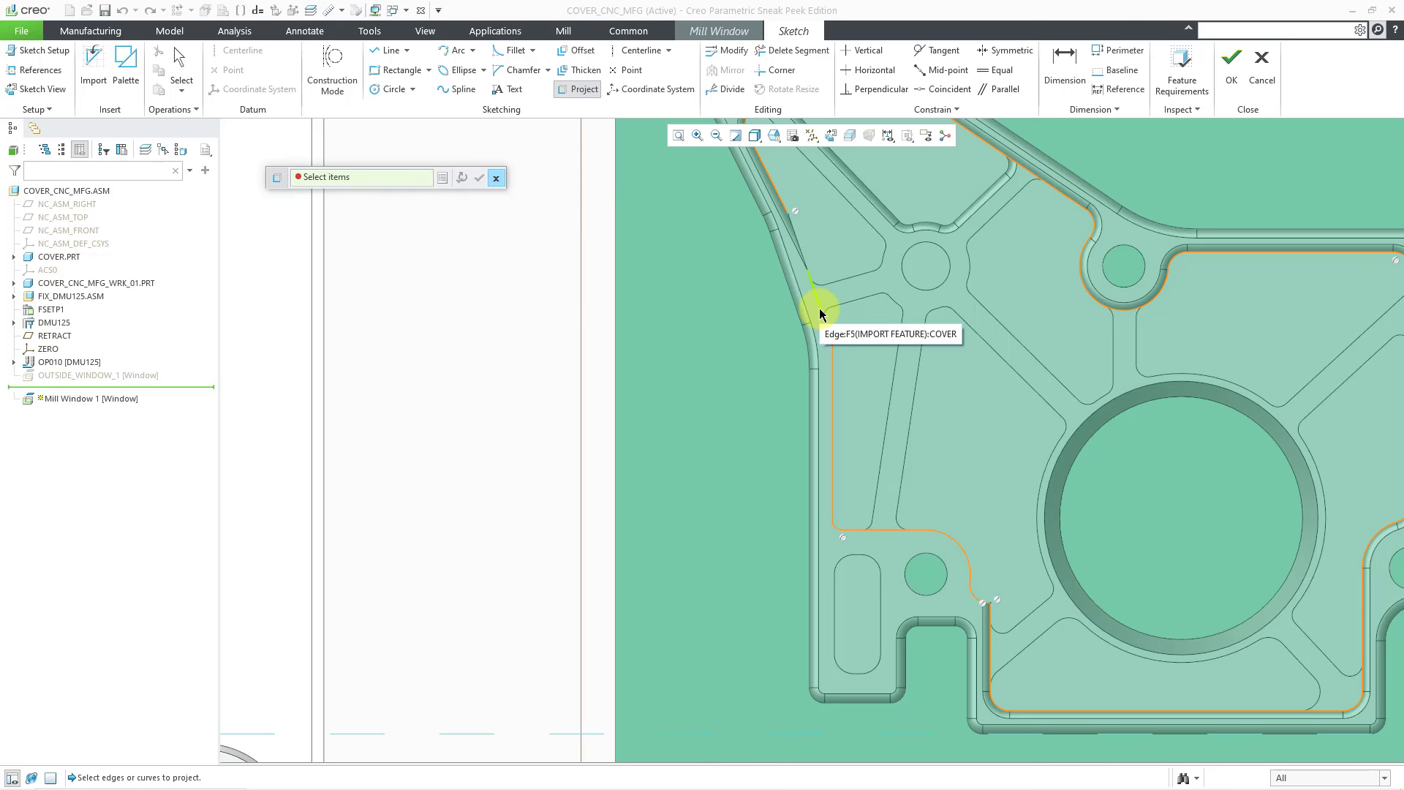
- Project the remaining edges along the slanted left pocket wall to close the window contour
click(819, 311)
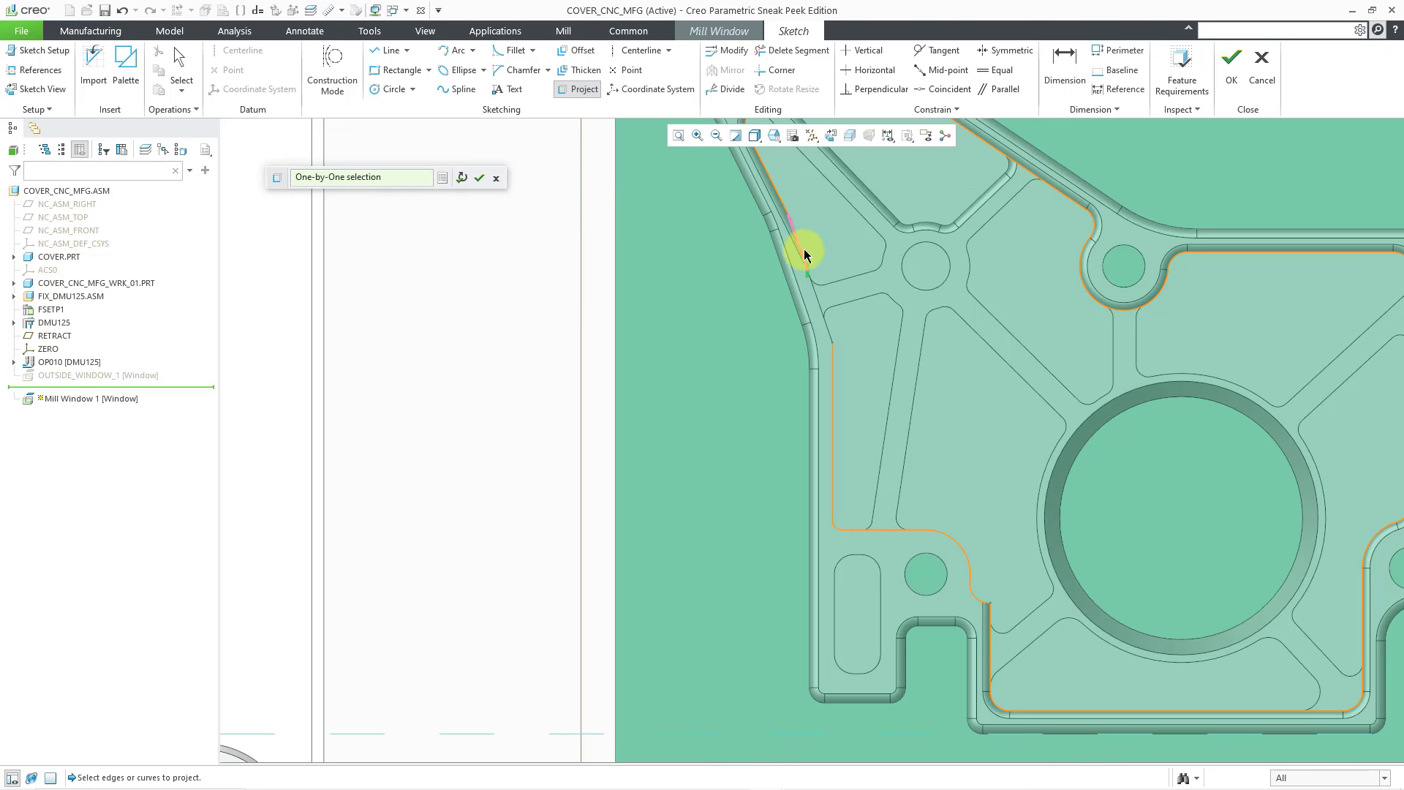
click(799, 228)
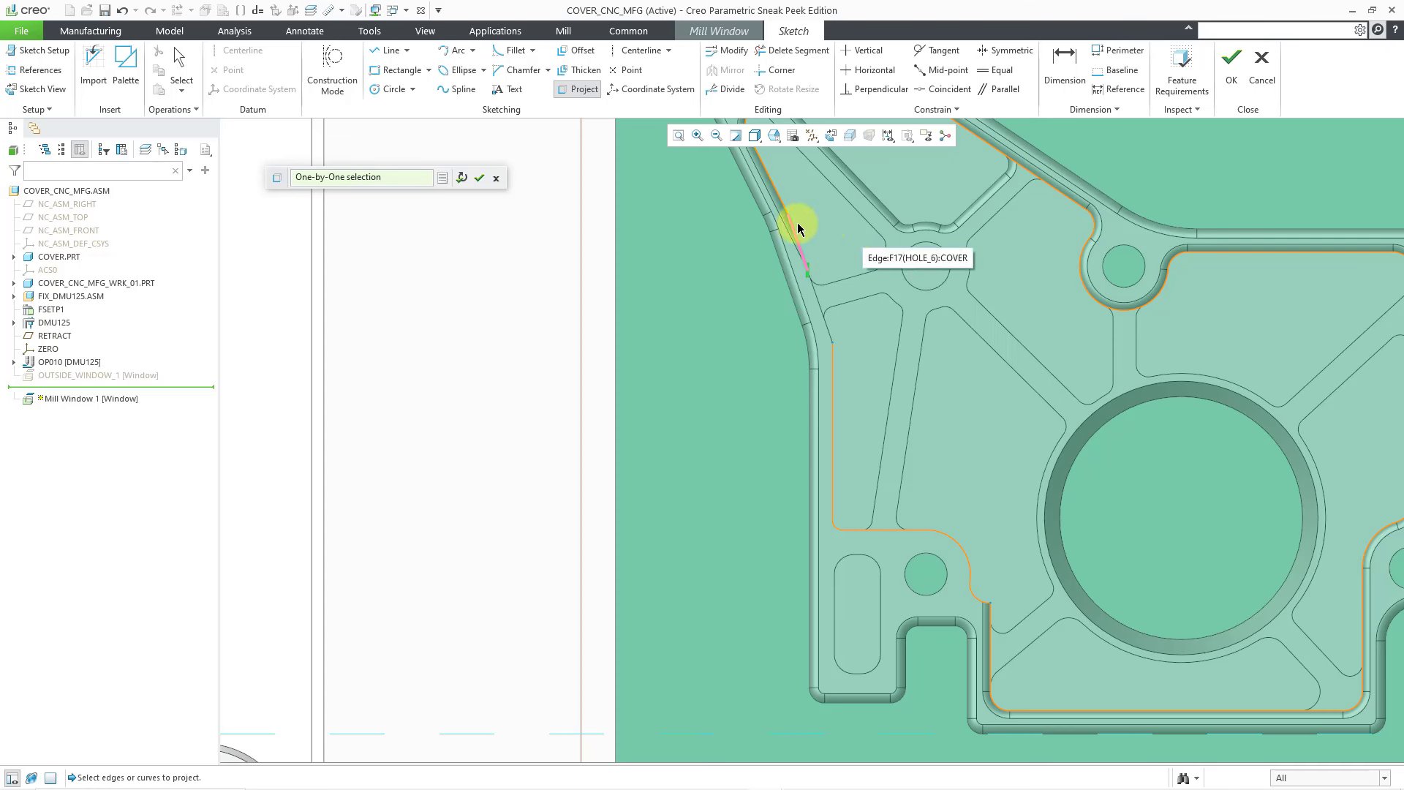
click(461, 177)
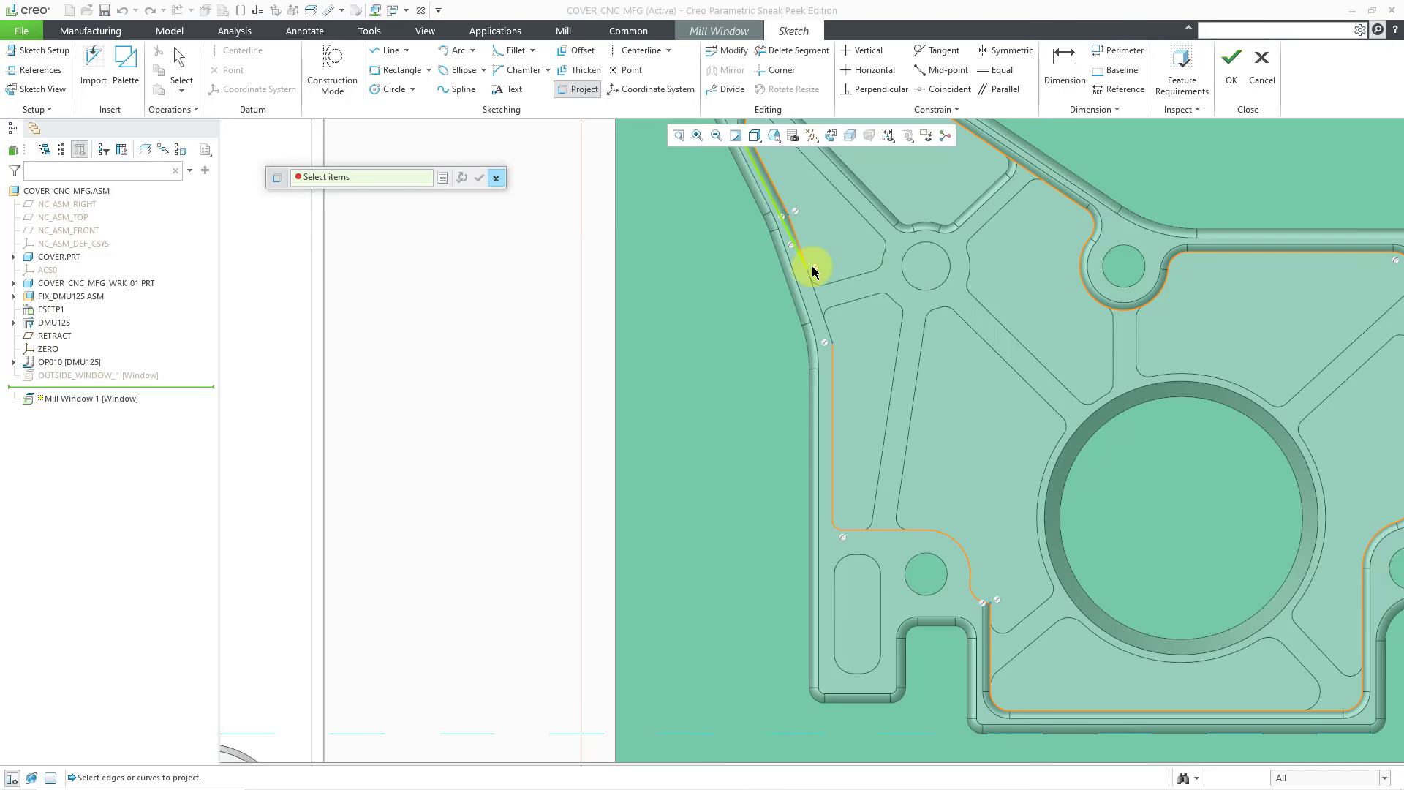
scroll(809, 267, down, 1)
click(824, 320)
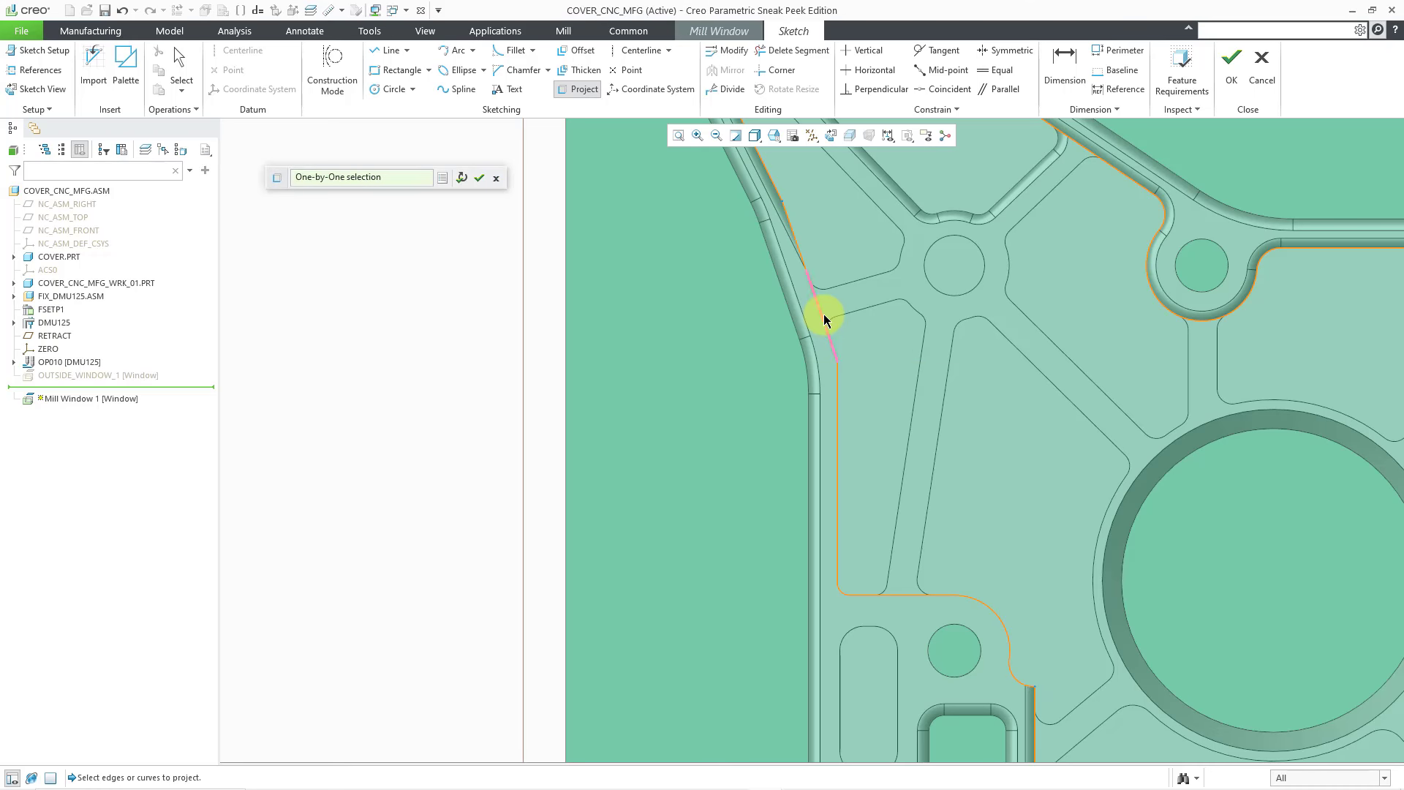
click(462, 178)
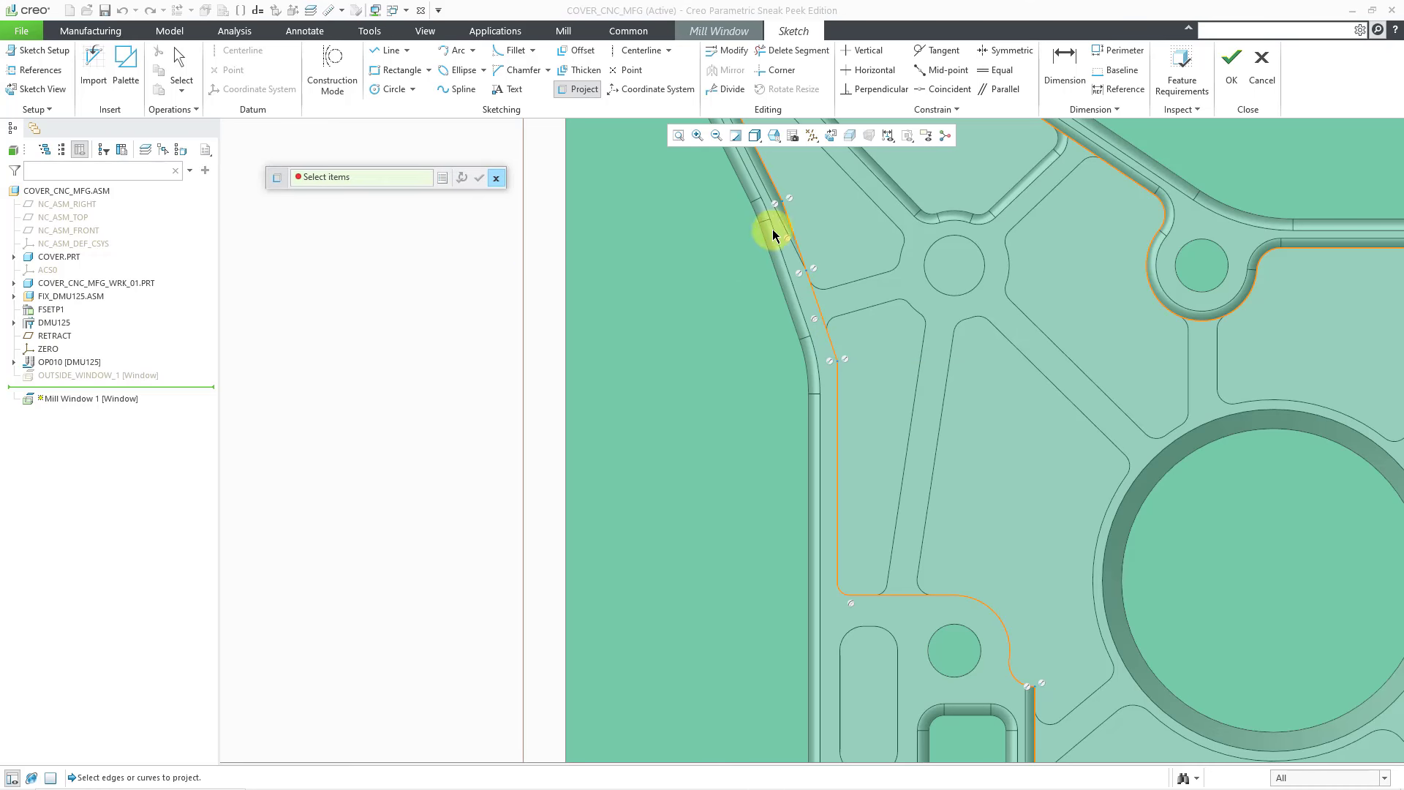
- Check the joints of the projected contour, end the Project command and accept the window sketch
scroll(771, 219, down, 5)
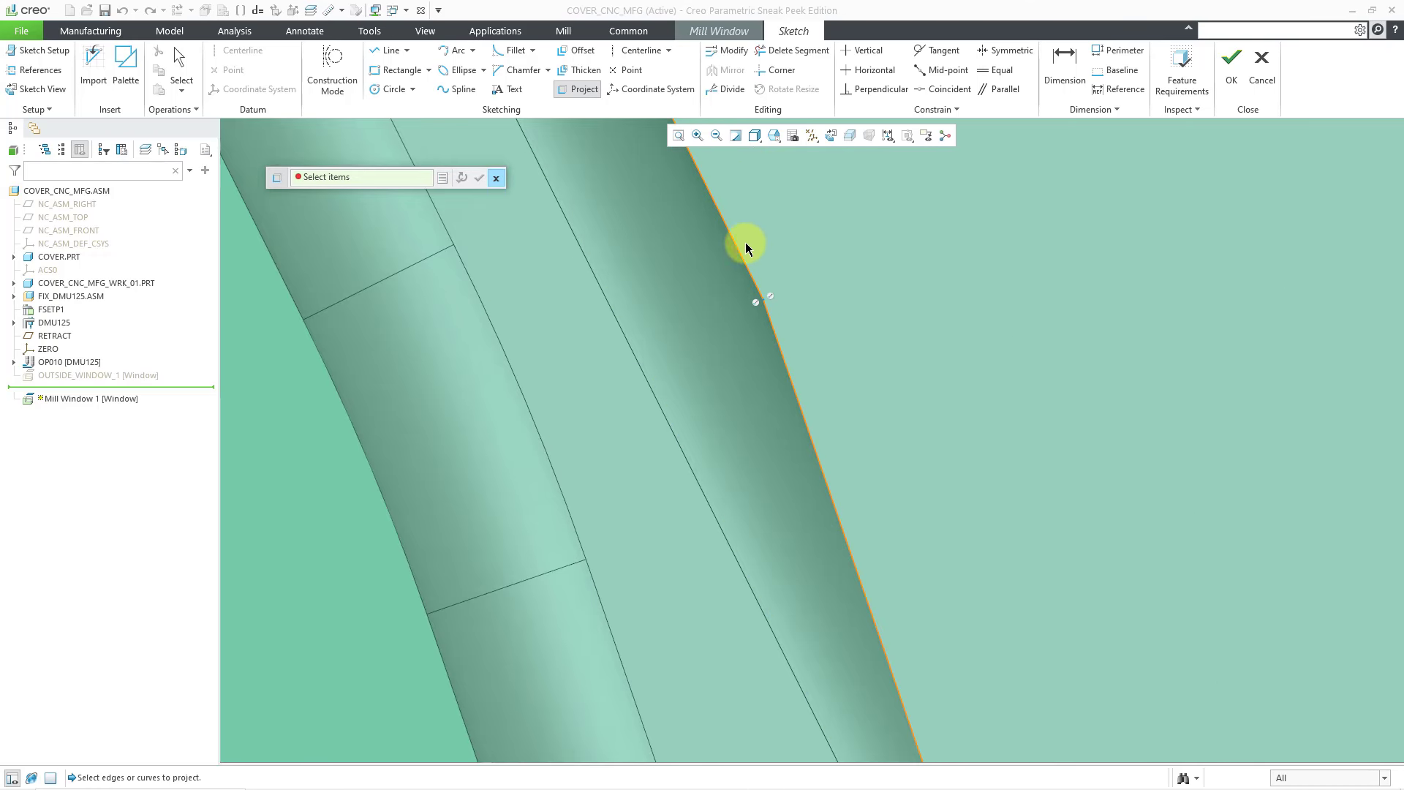
scroll(745, 243, up, 6)
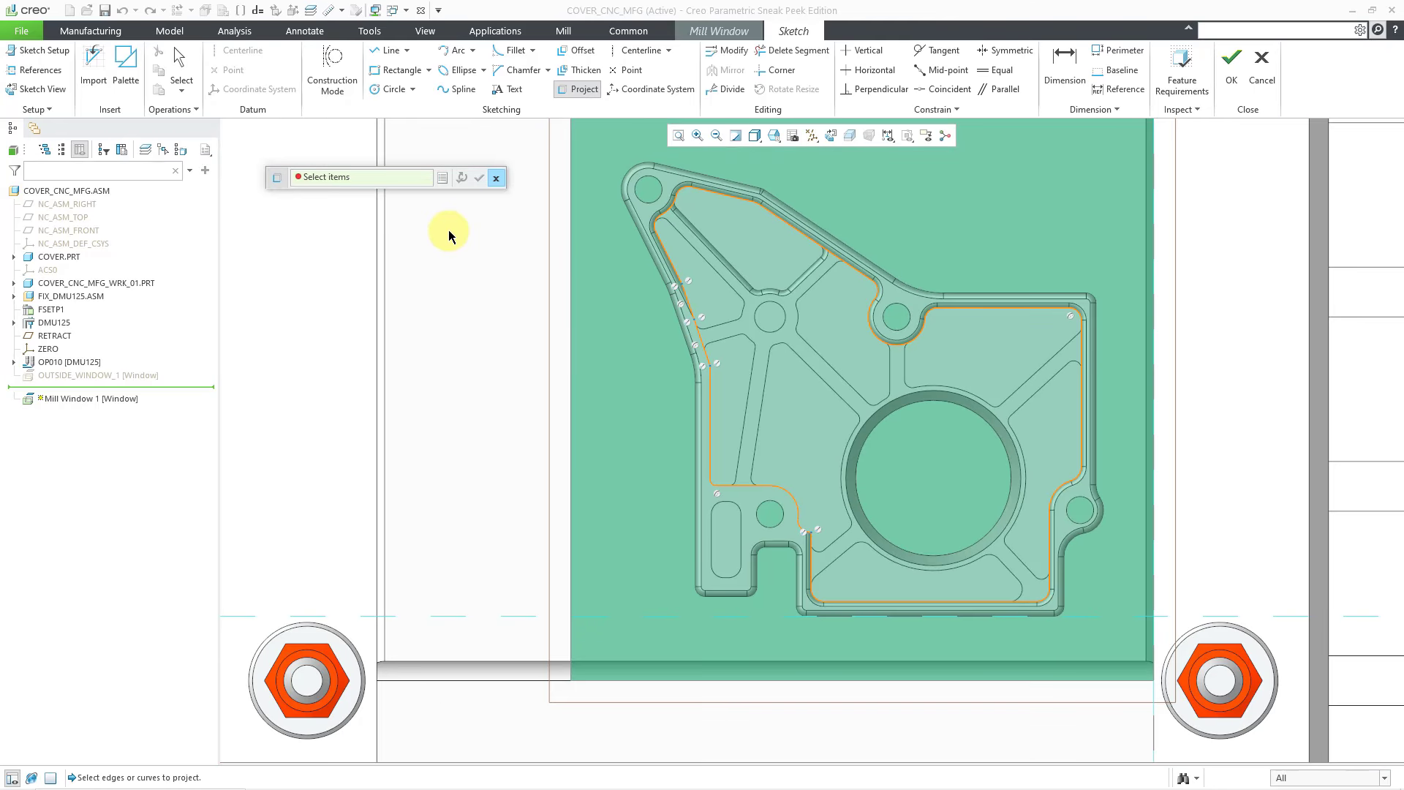
click(496, 178)
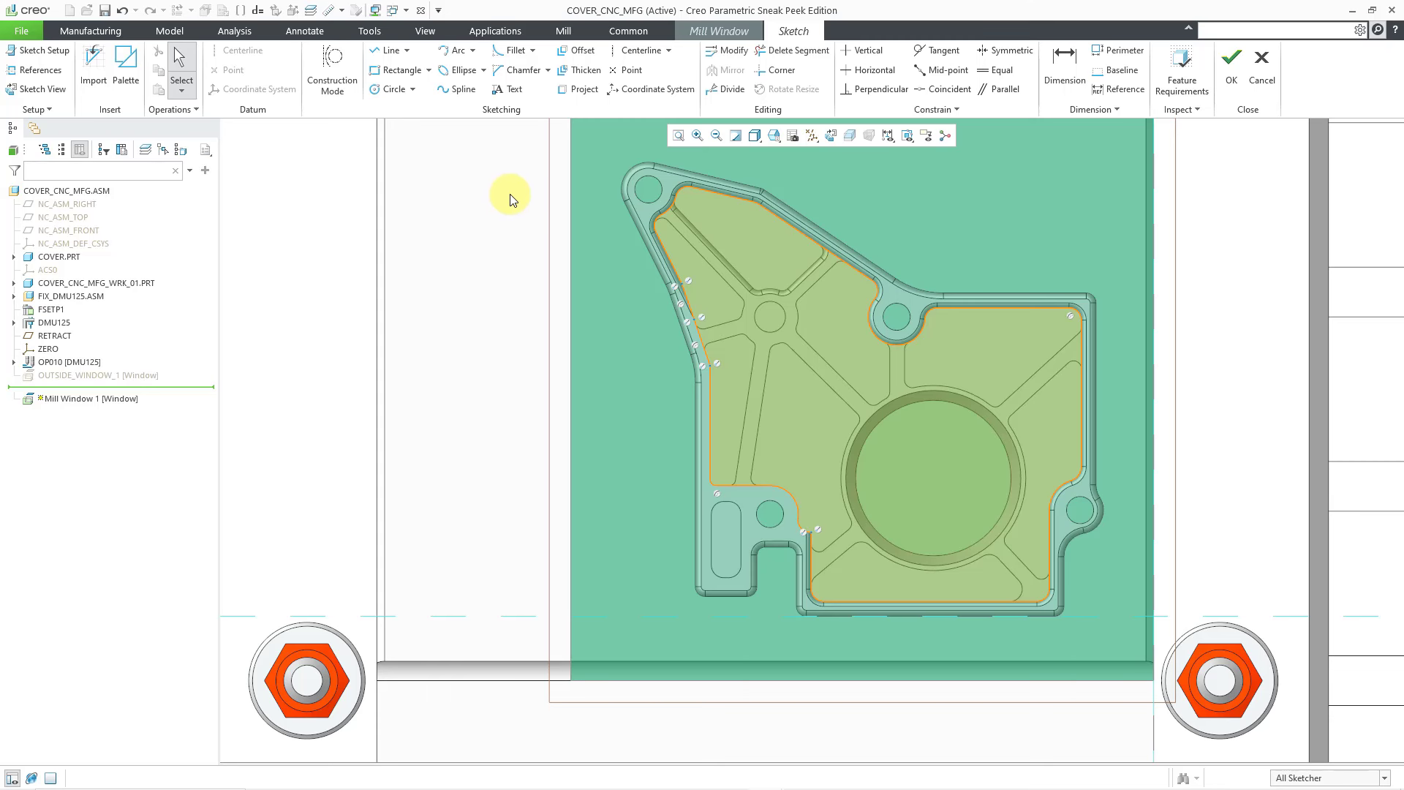
click(1232, 62)
scroll(640, 384, down, 5)
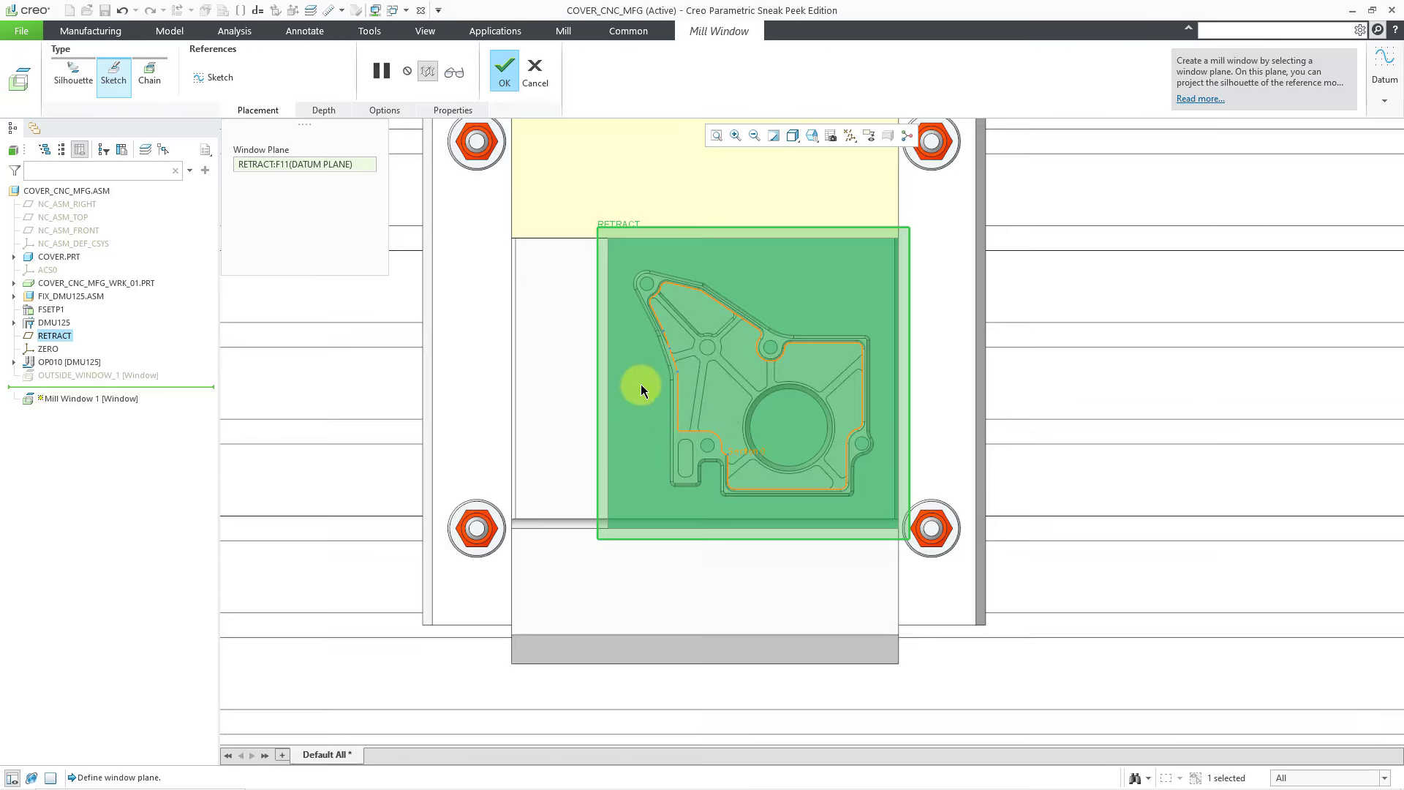
mouse_move(660, 420)
middle_down()
mouse_move(673, 360)
mouse_move(652, 326)
mouse_move(634, 341)
middle_up()
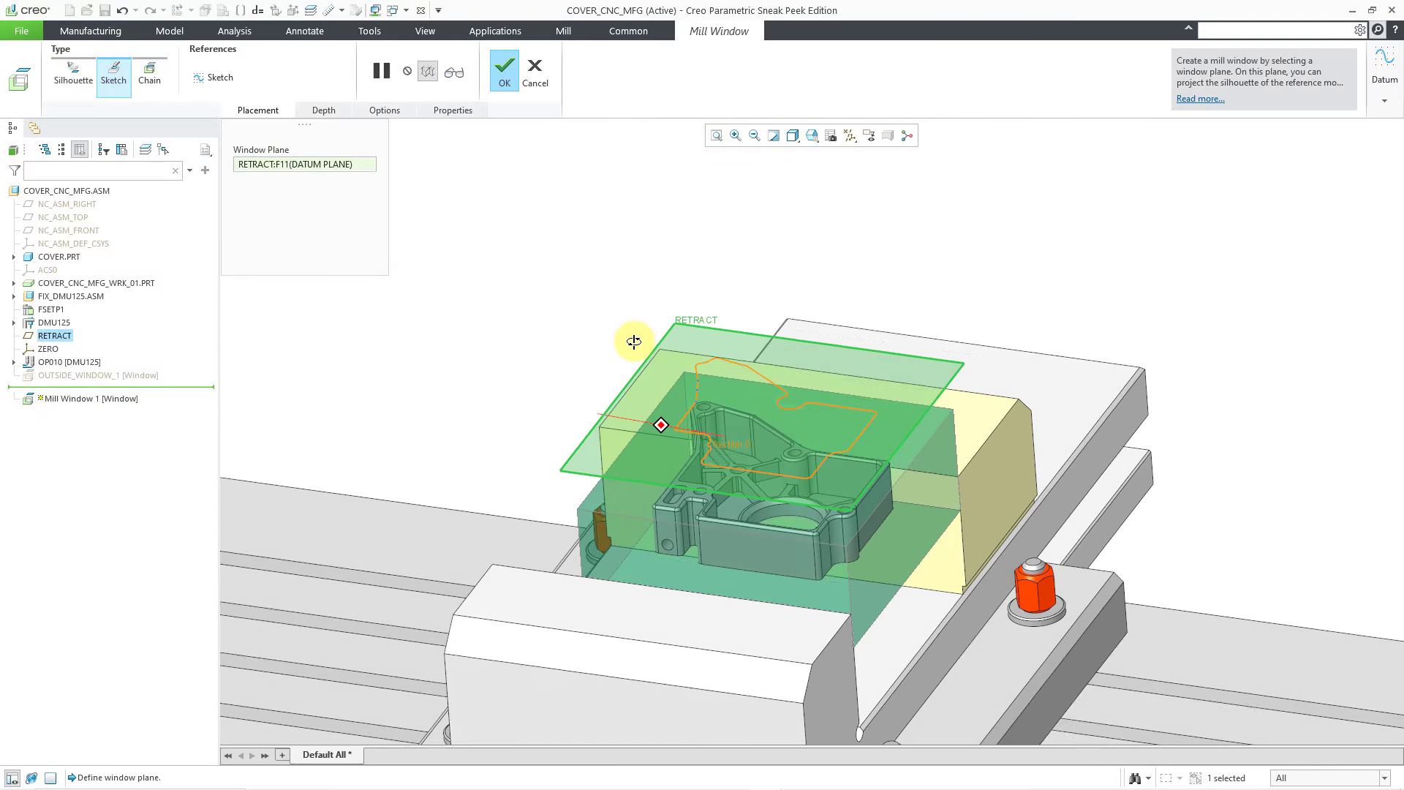
shift+middle_drag(805, 428, 740, 369)
middle_drag(684, 326, 688, 439)
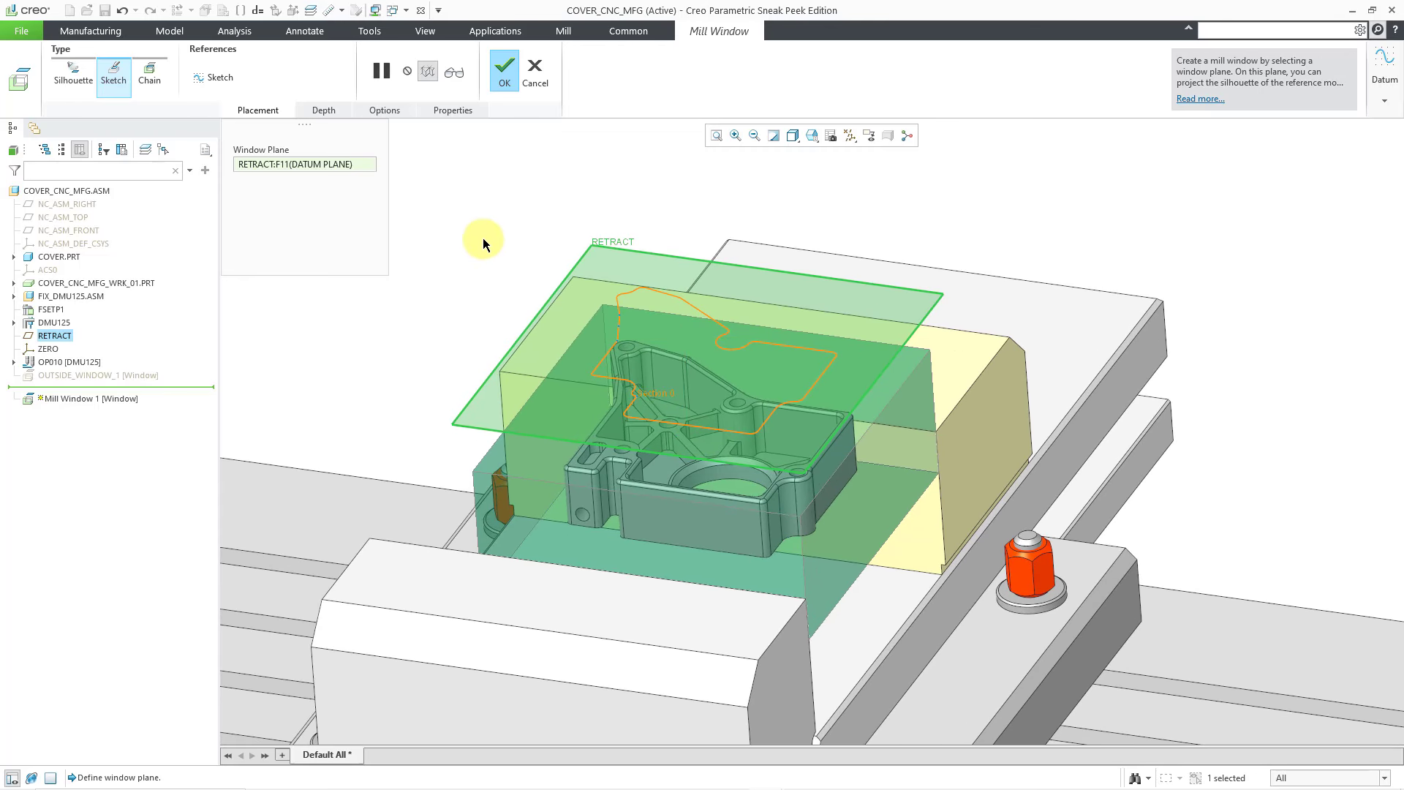
- Specify the window depth as To Selected, using the flat top surface of the cover's inner ribs as the depth reference
click(326, 110)
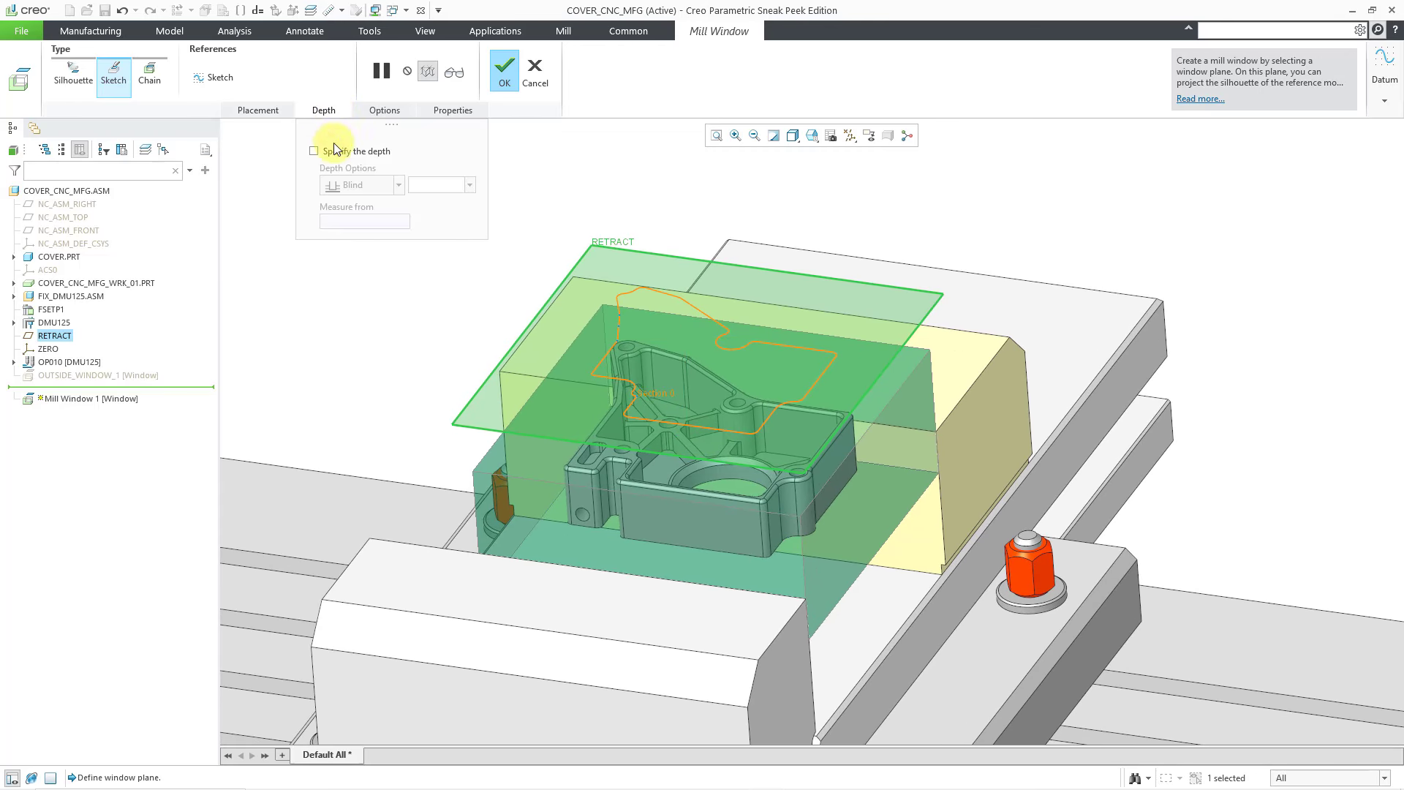
click(314, 151)
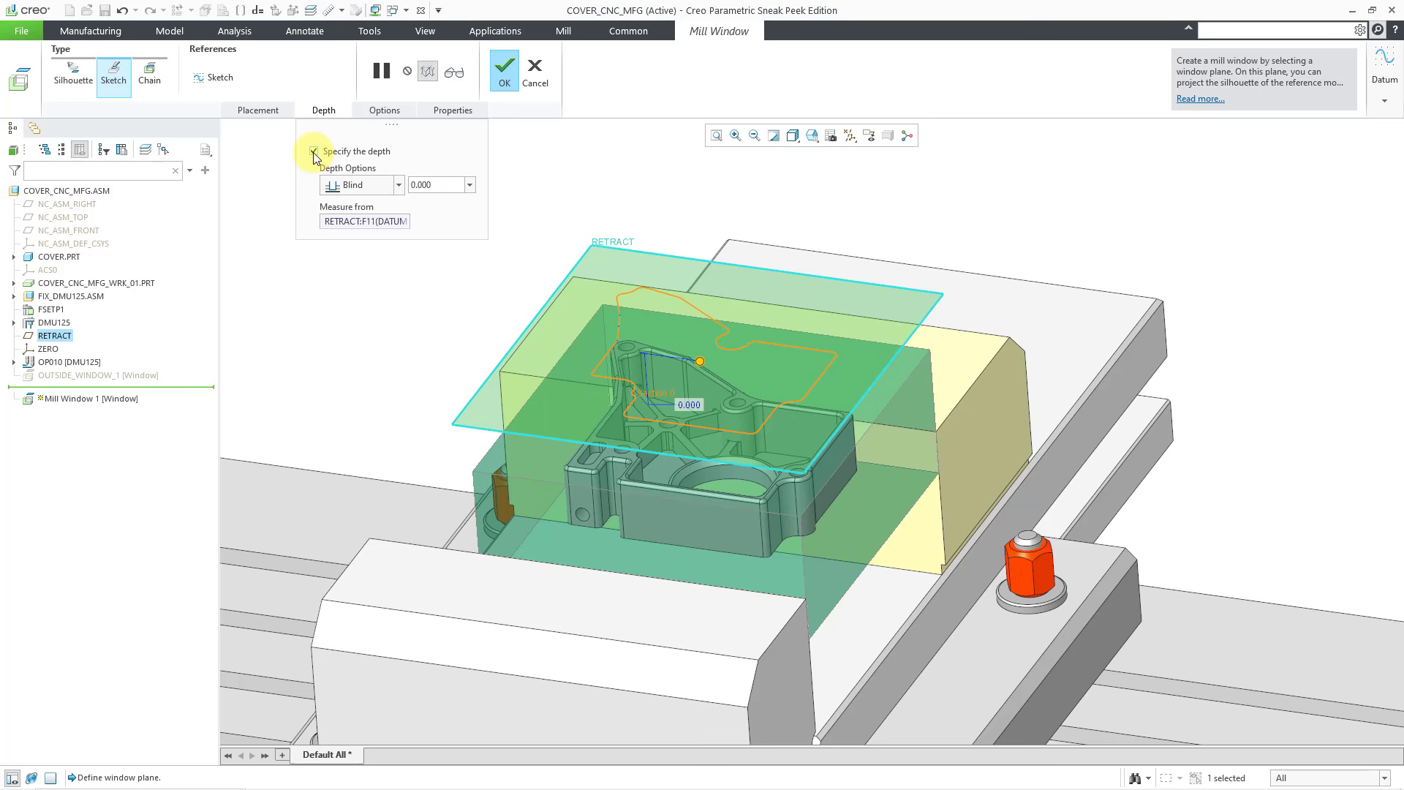
click(388, 184)
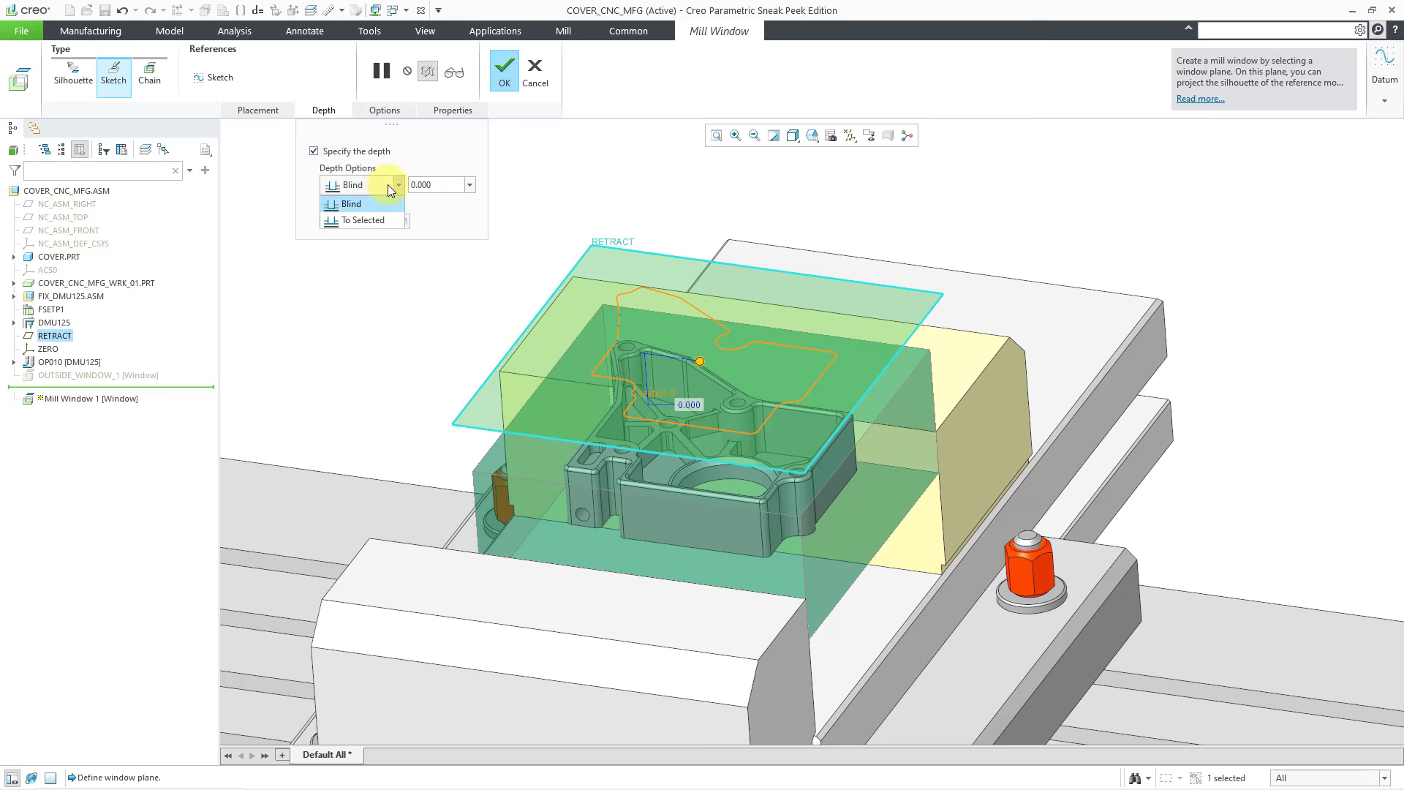
click(384, 221)
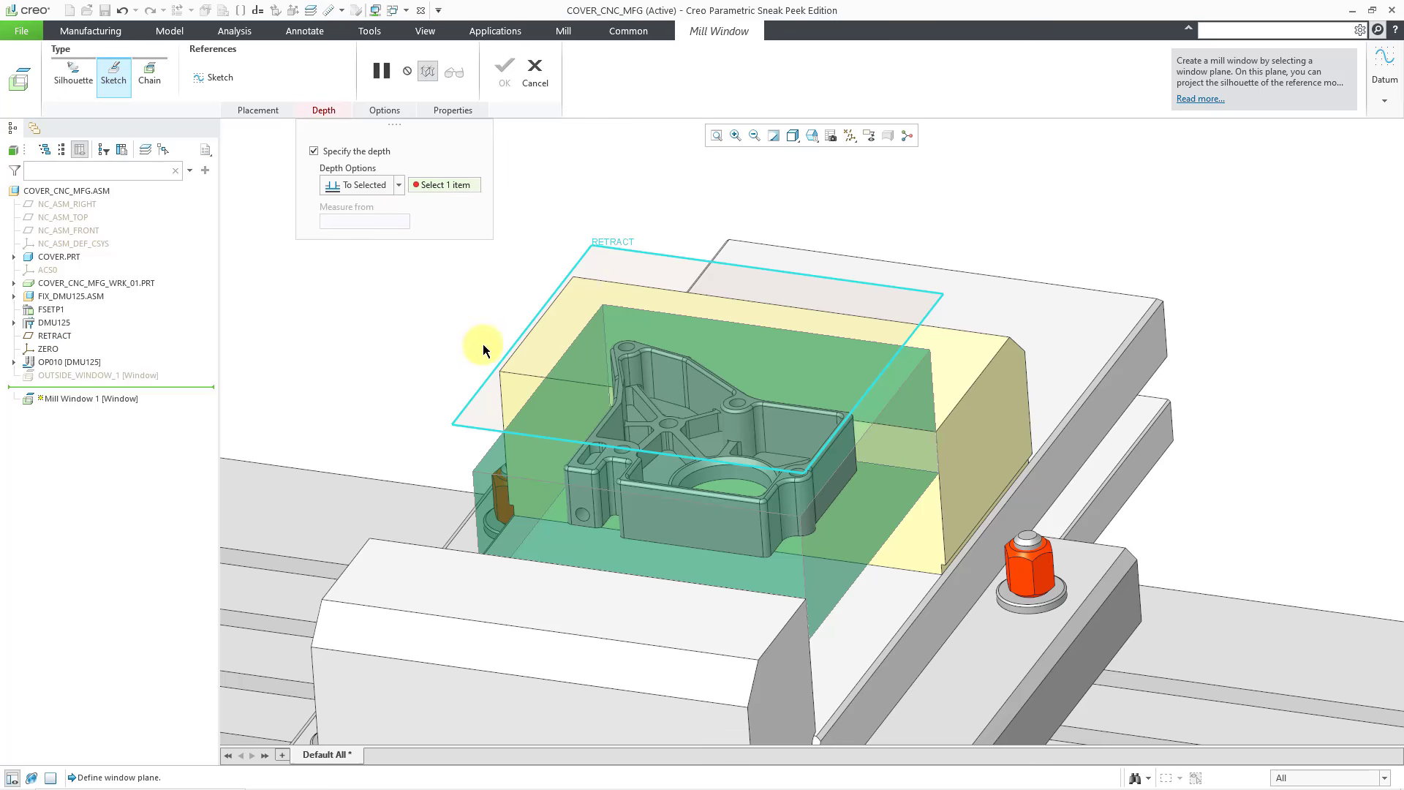
mouse_move(702, 494)
middle_down()
mouse_move(711, 517)
mouse_move(706, 506)
middle_up()
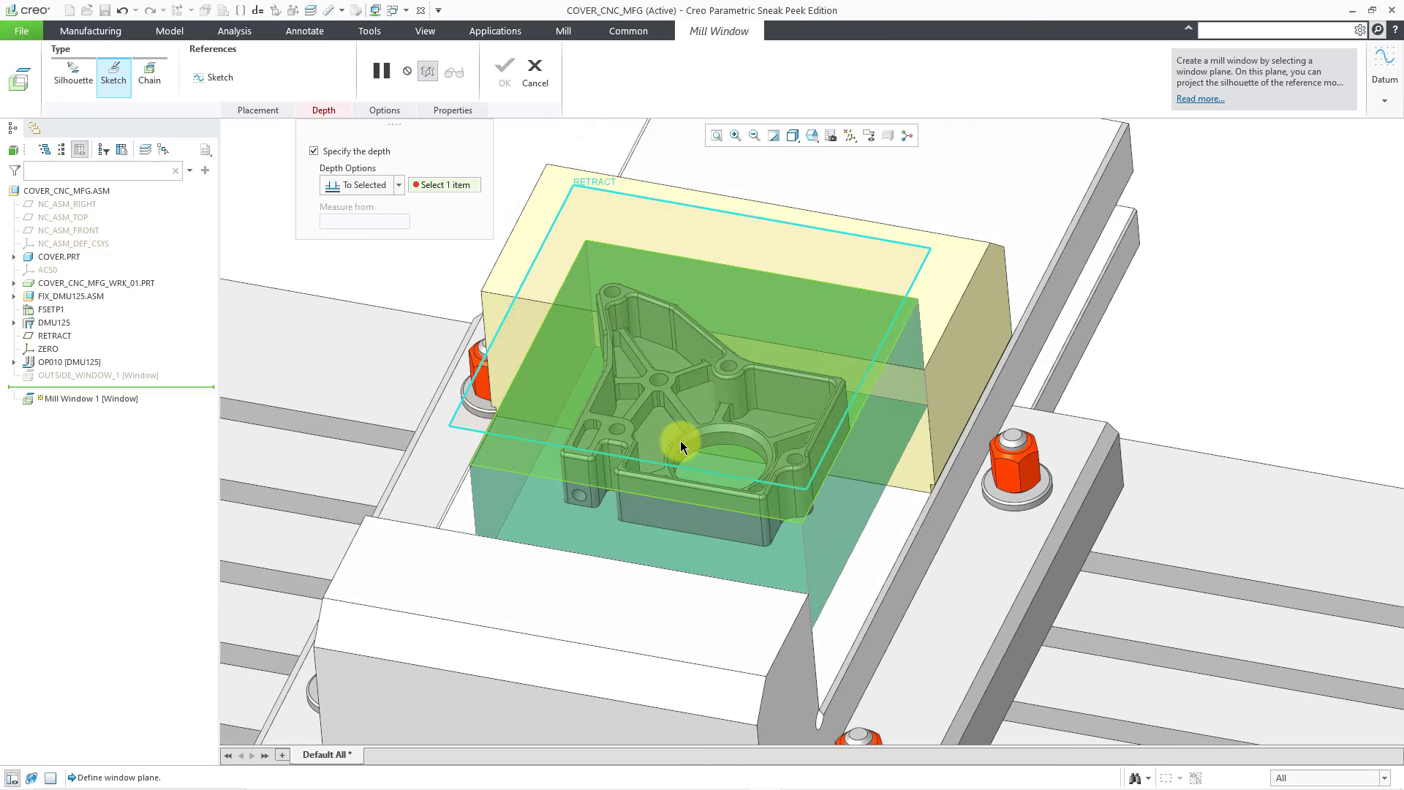
scroll(650, 395, down, 5)
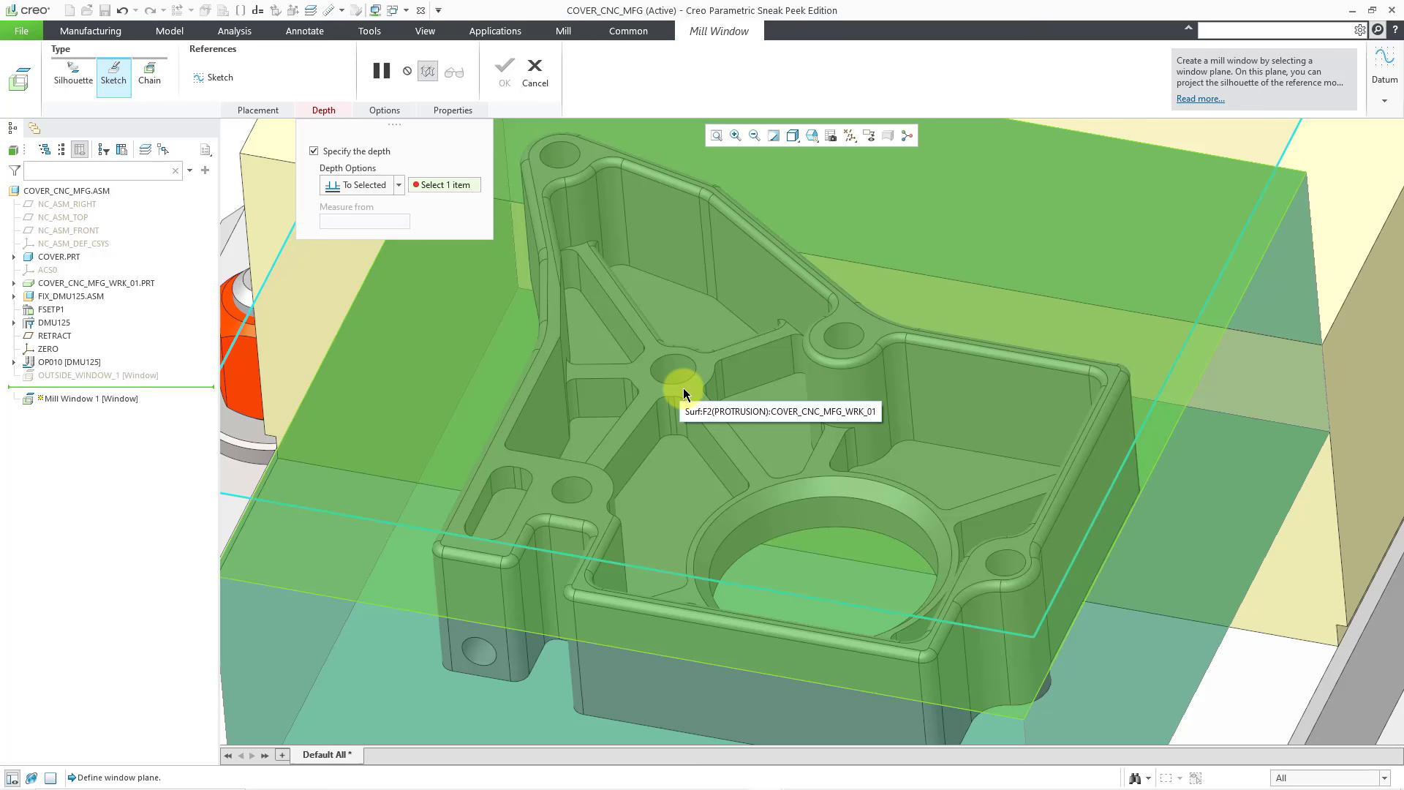
right_click(683, 388)
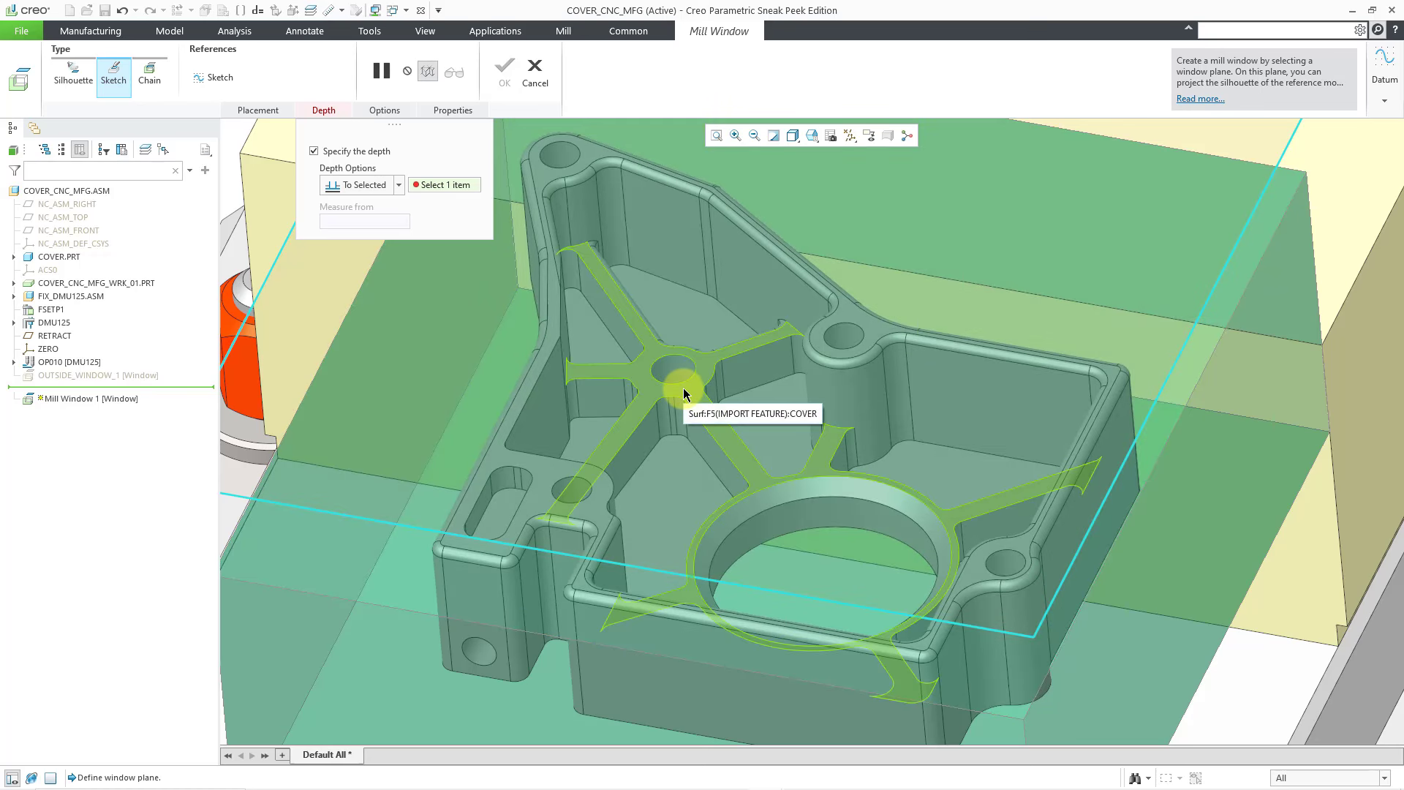
click(684, 390)
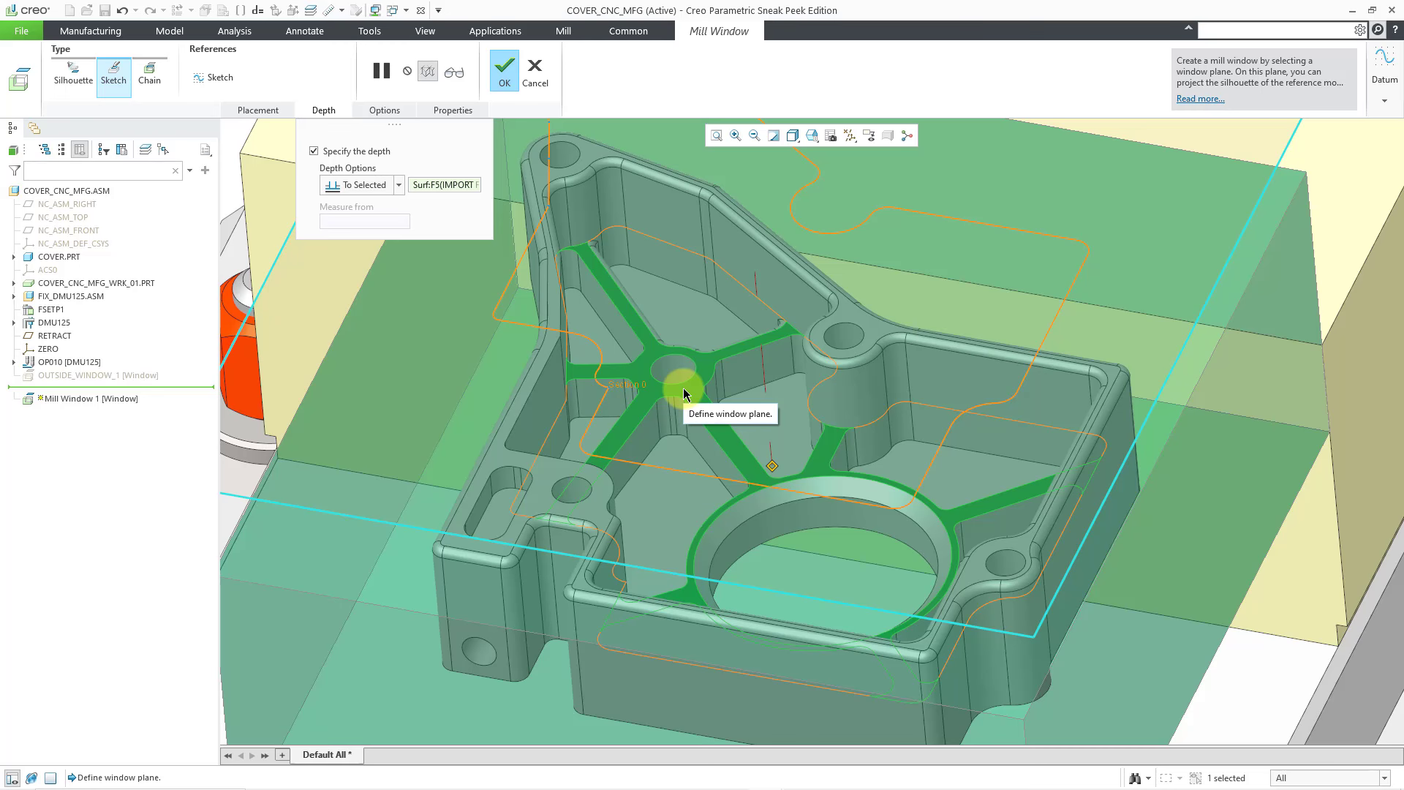
scroll(684, 394, down, 5)
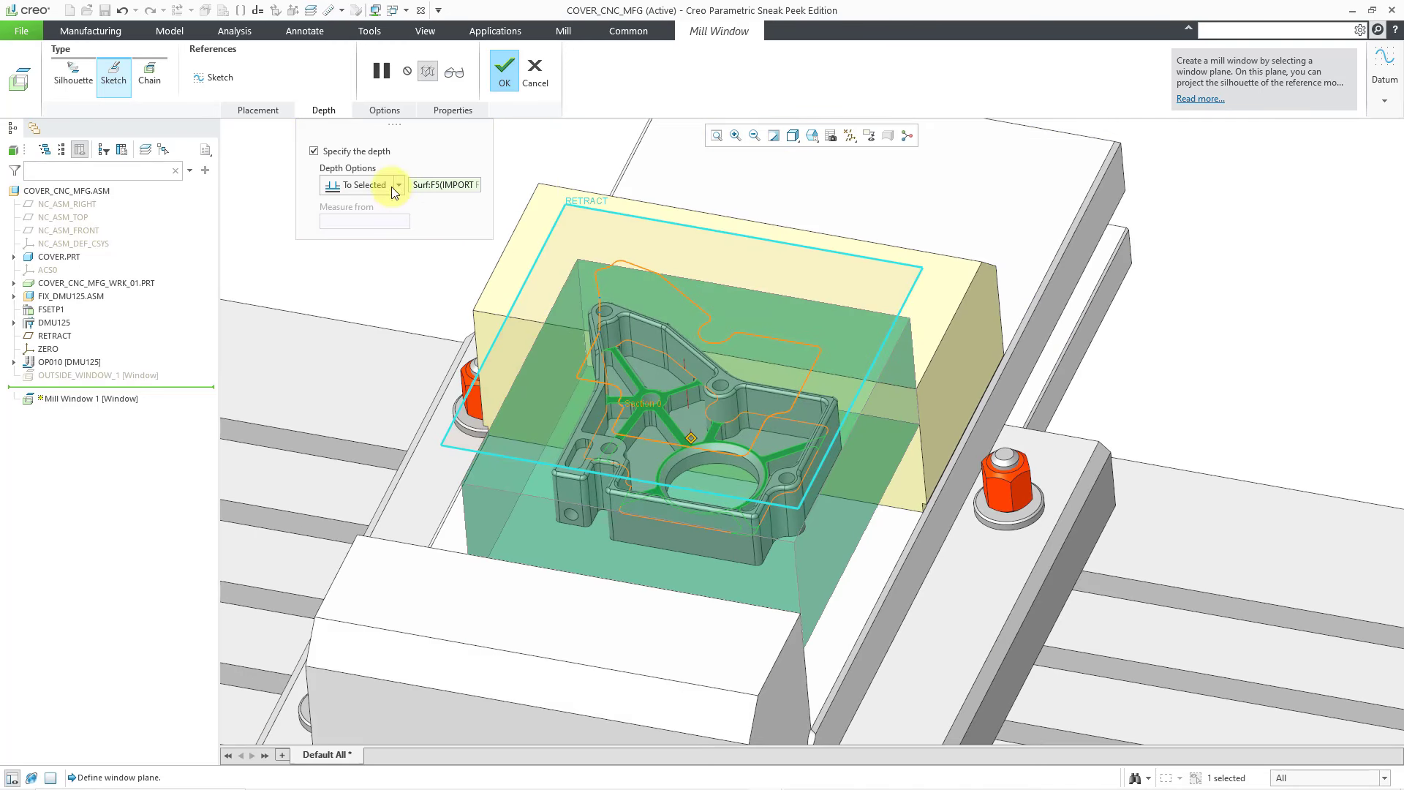
- Name the sketched mill window INSIDE_WINDOW_1 and accept its definition
click(395, 110)
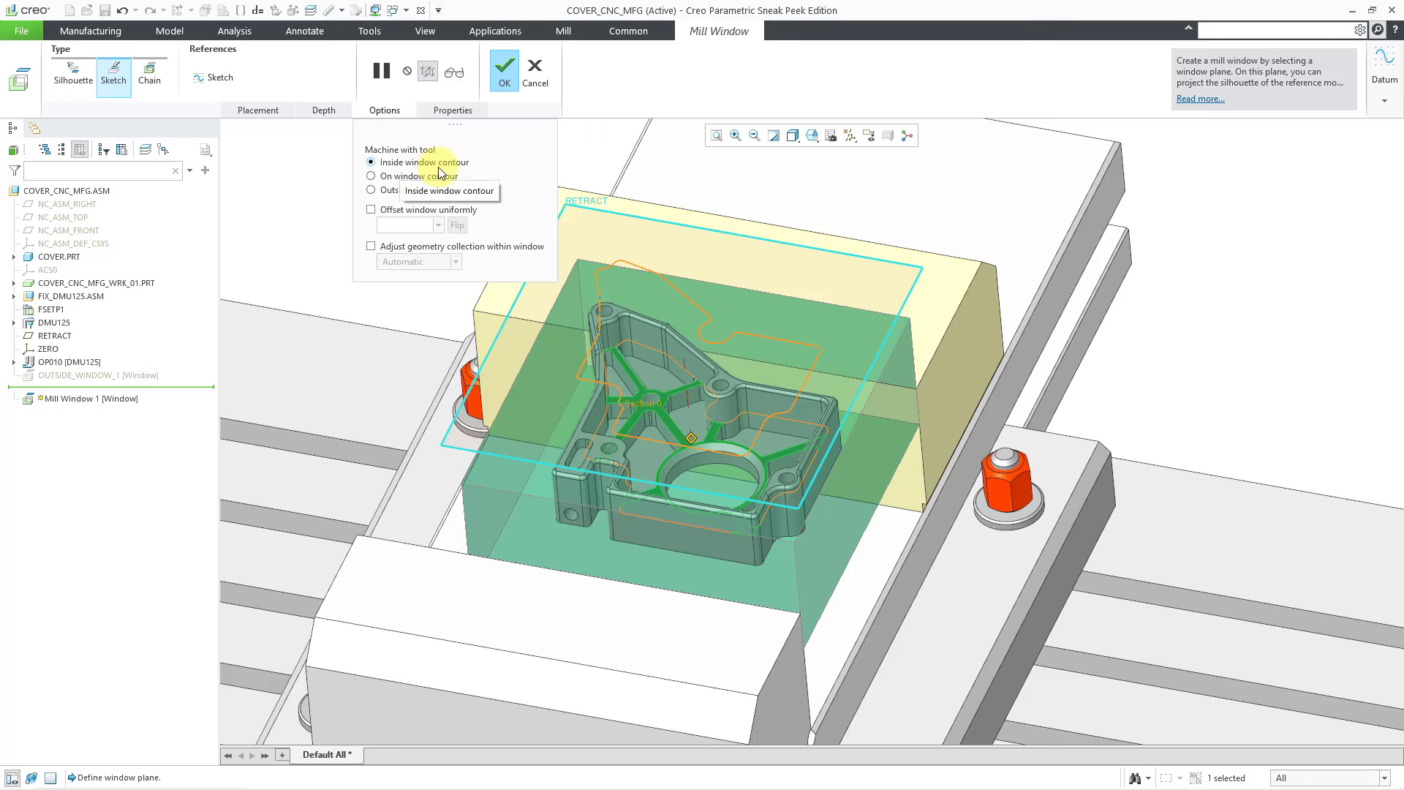
click(451, 111)
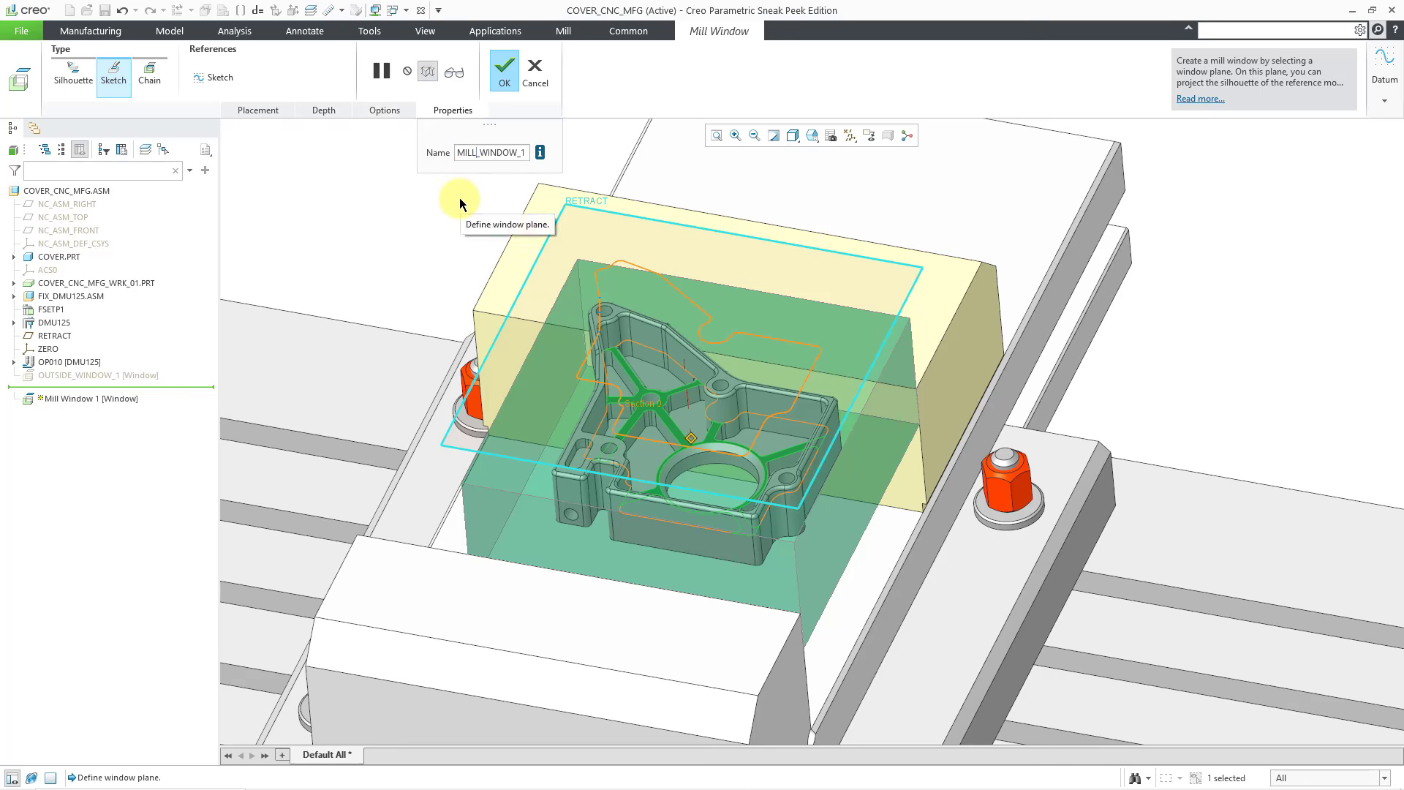
key(BackSpace)
key(BackSpace)
key(BackSpace)
key(BackSpace)
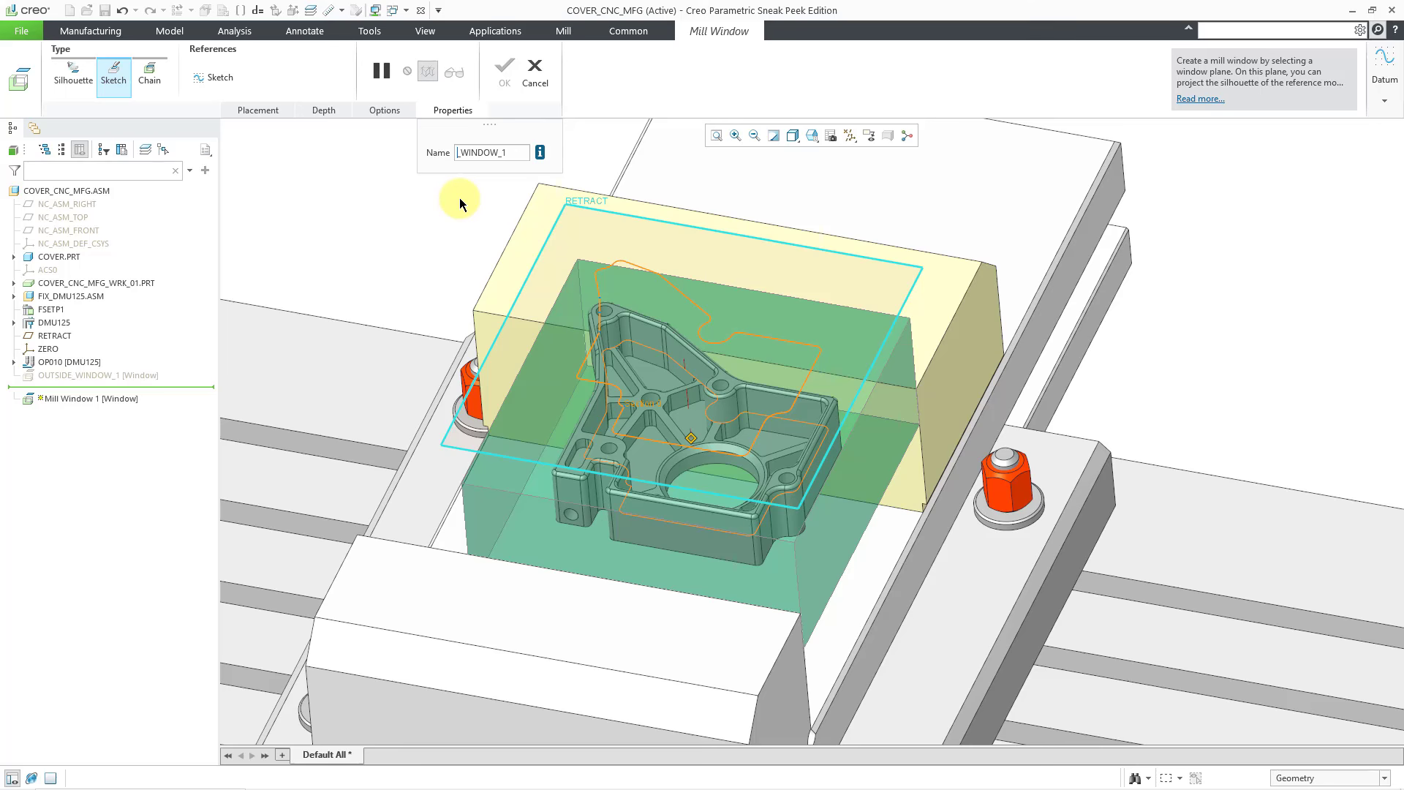
text(INSIDE_)
key(Return)
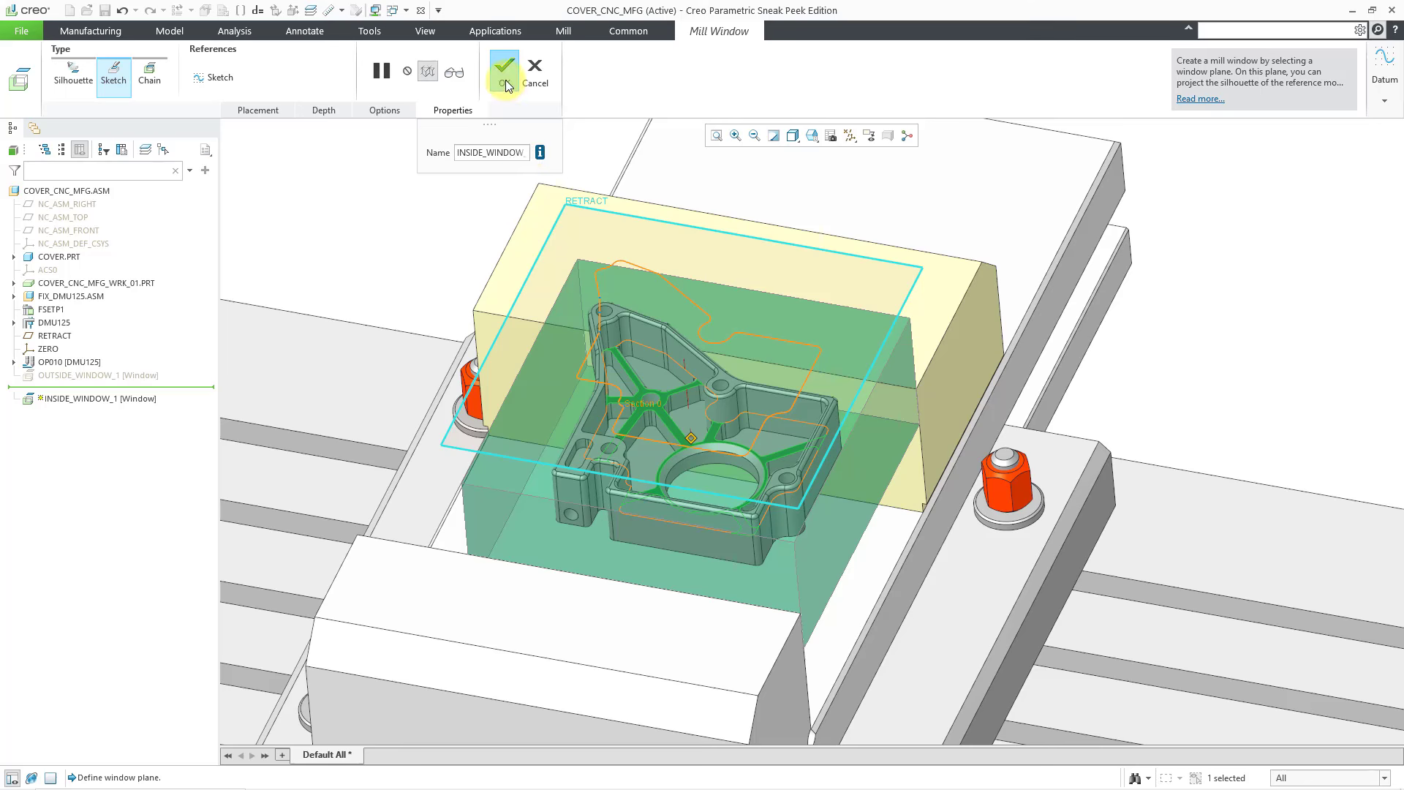
click(505, 72)
click(426, 202)
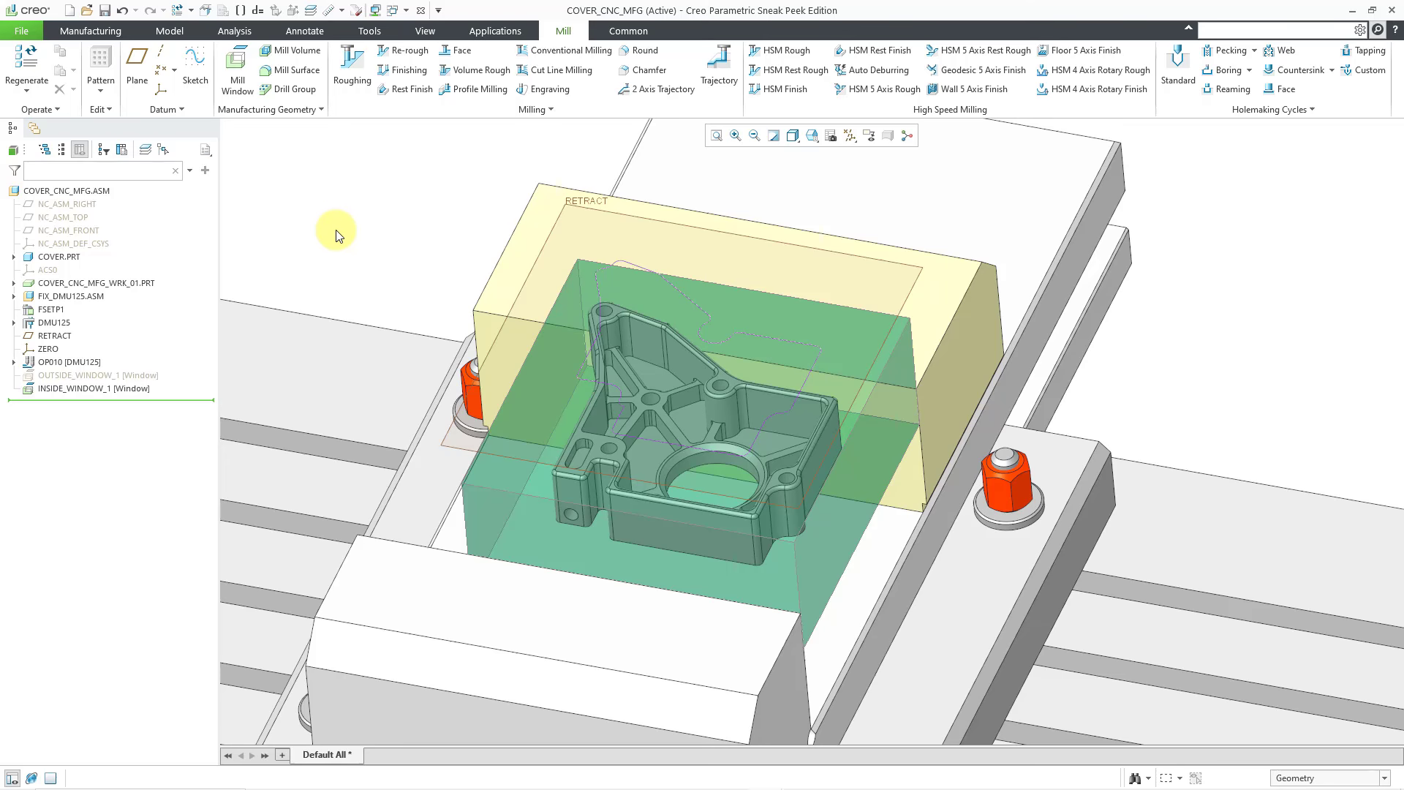
- Create a chain-type mill window on the RETRACT plane, using the tangent chain of edges around the cover's outer top rim
click(235, 86)
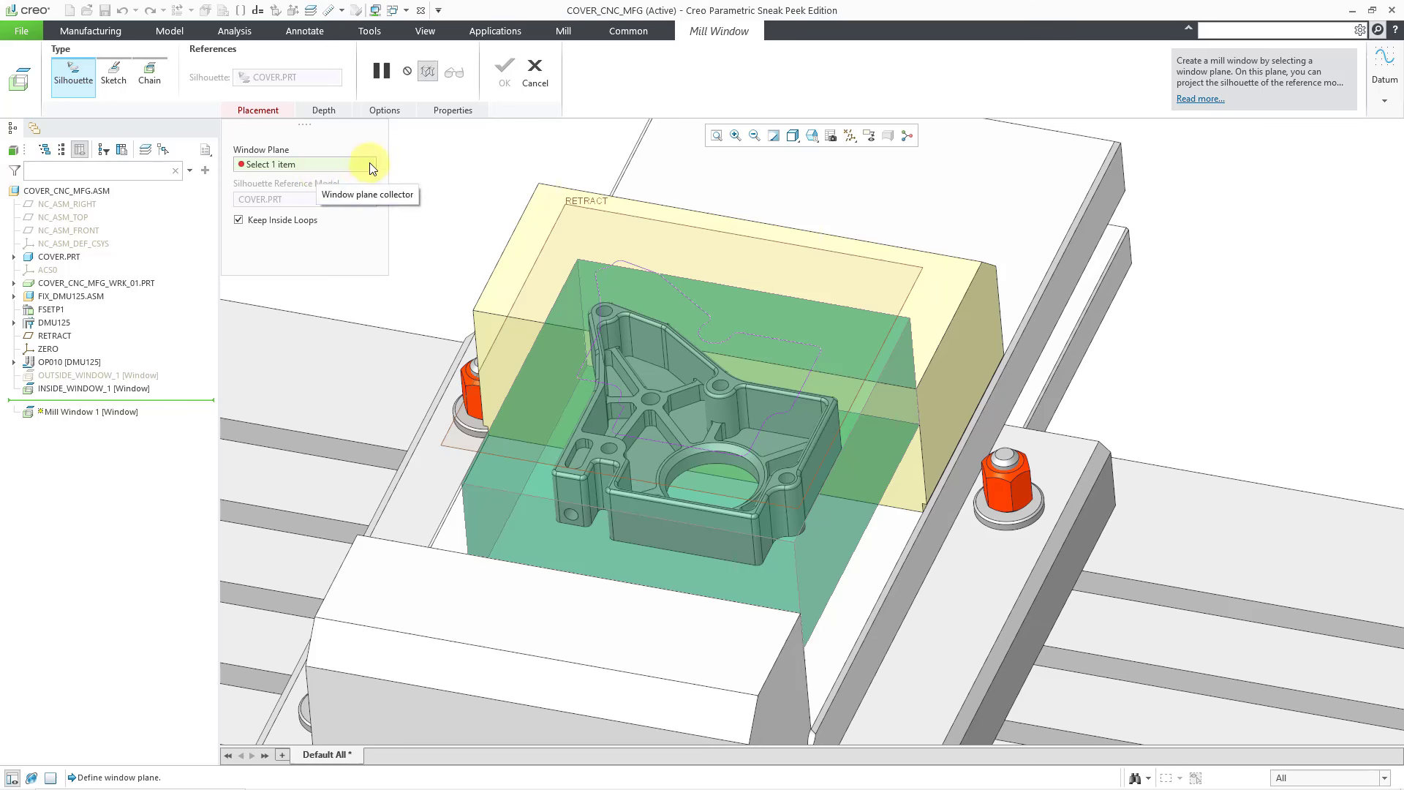
click(557, 221)
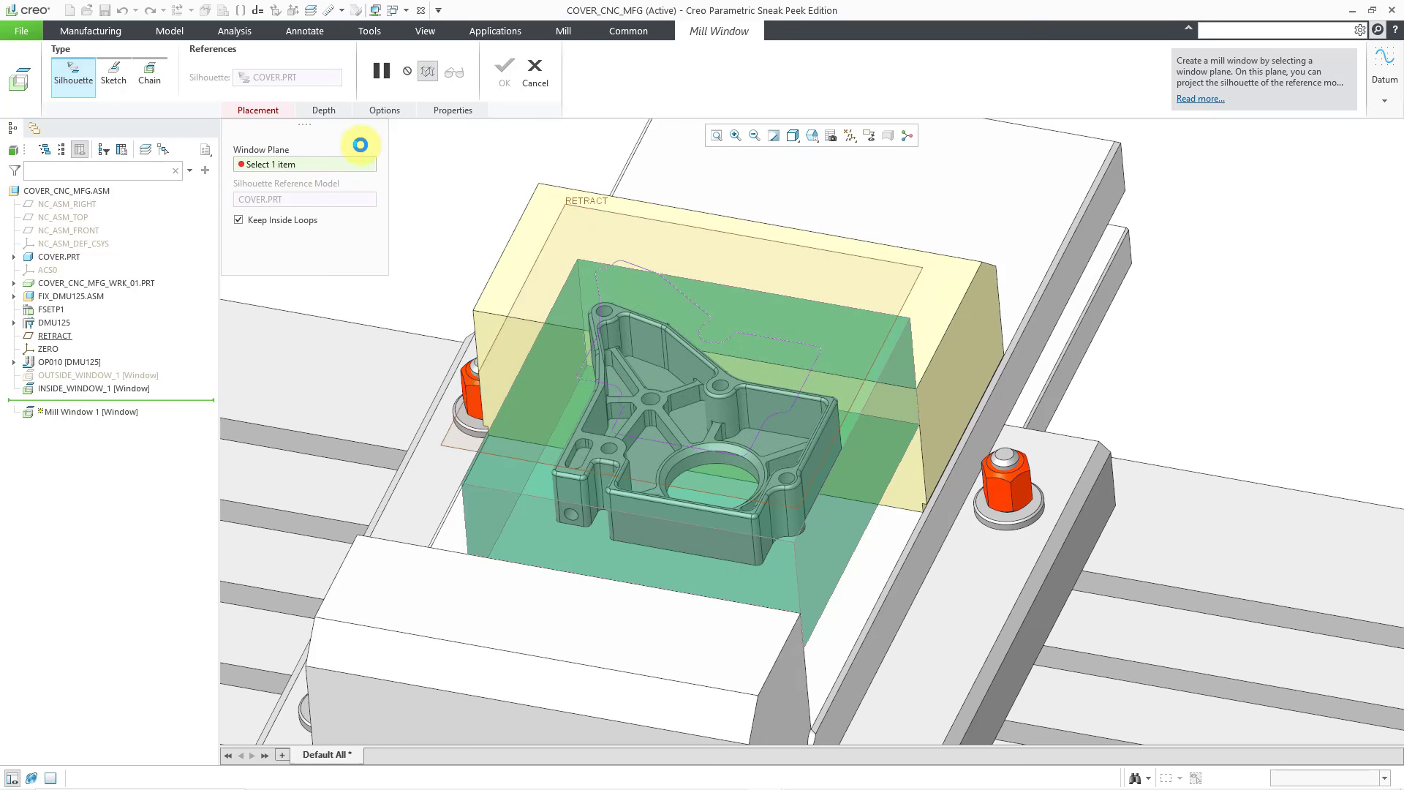
click(152, 81)
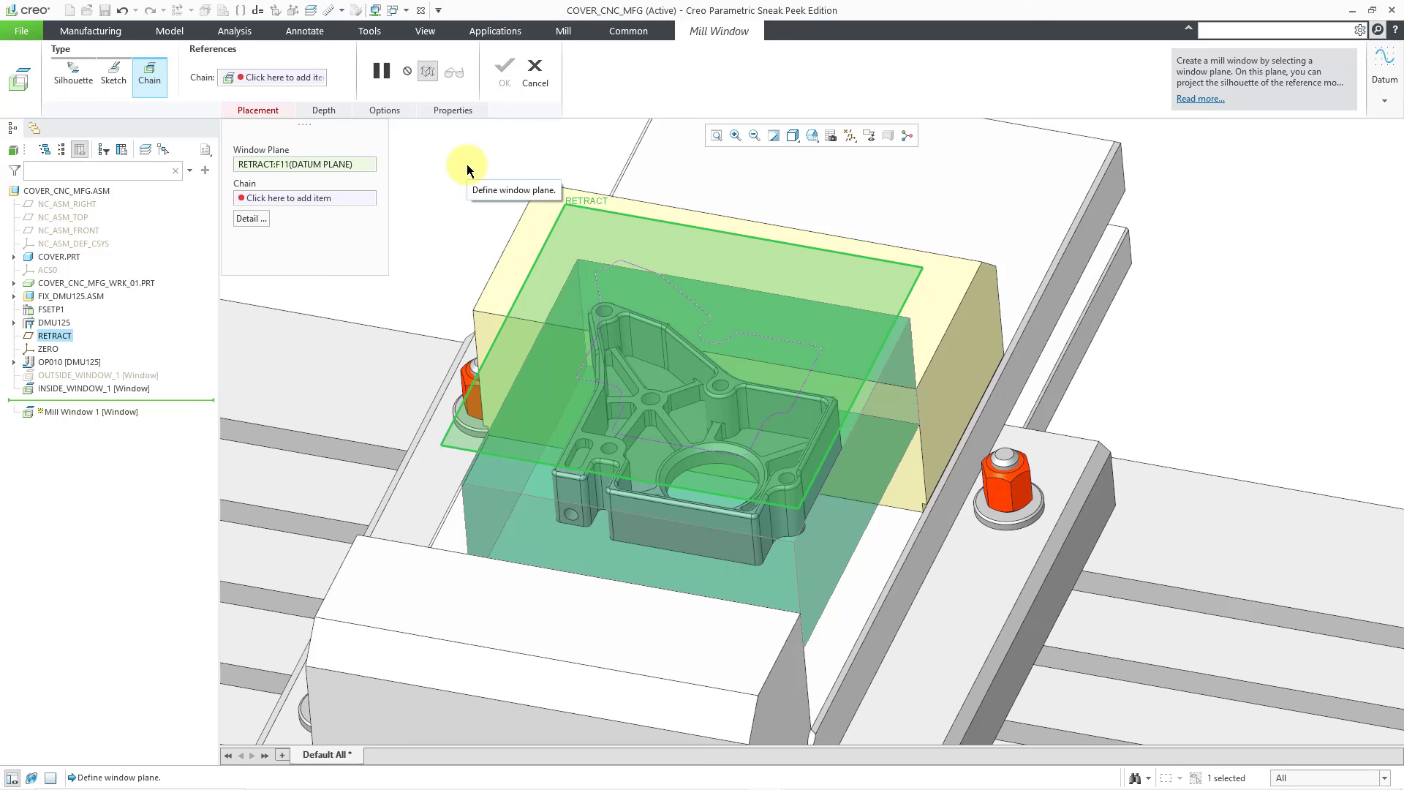
click(322, 199)
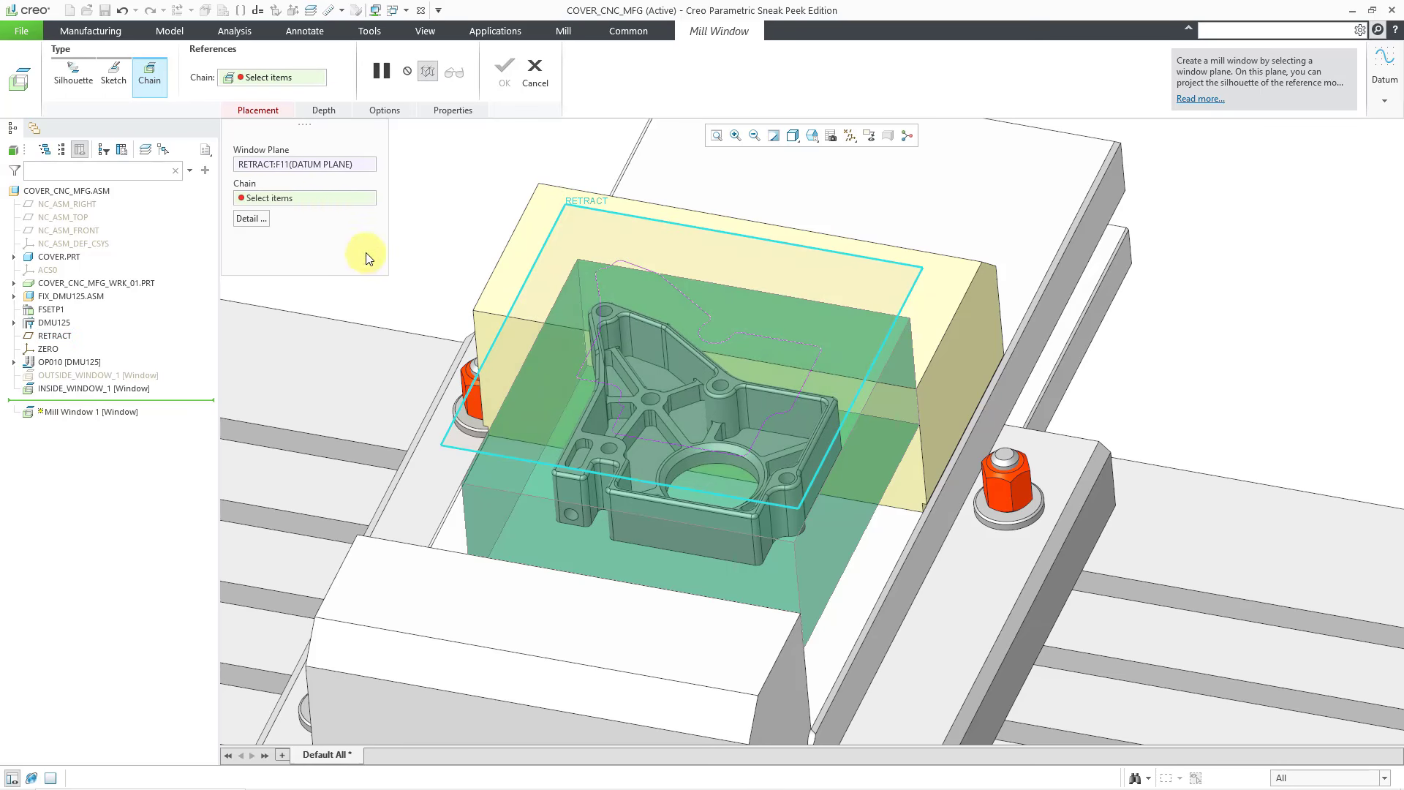
click(653, 509)
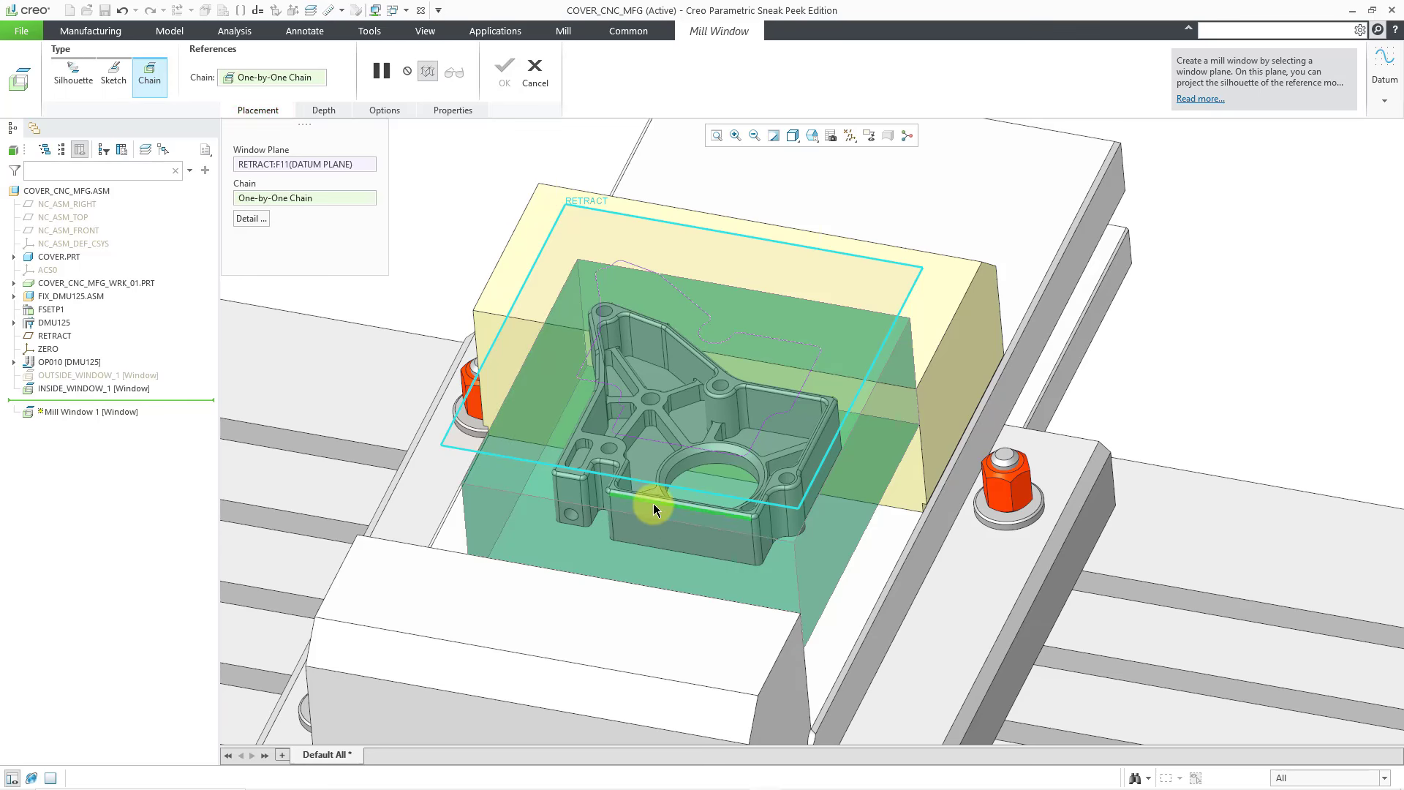
shift+click(766, 506)
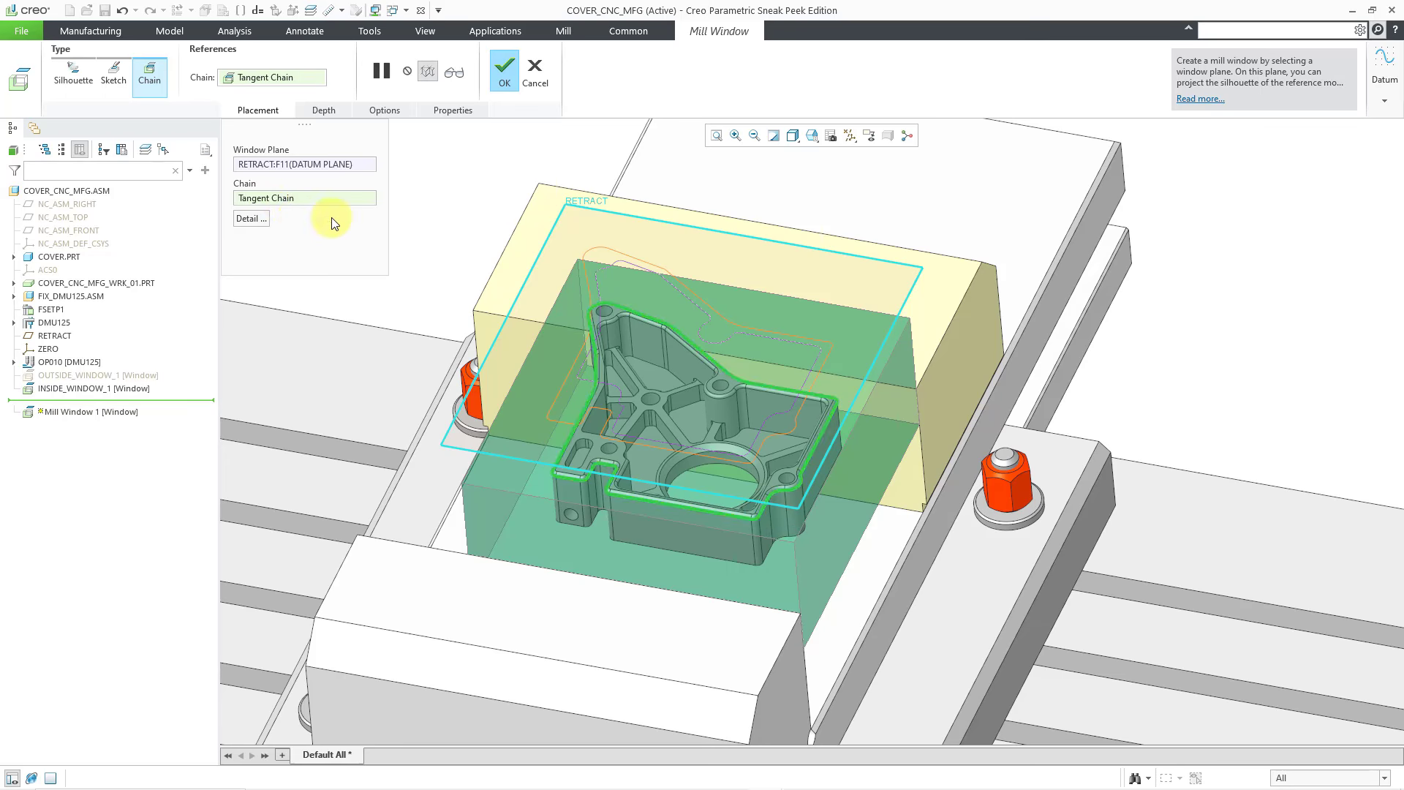
click(504, 70)
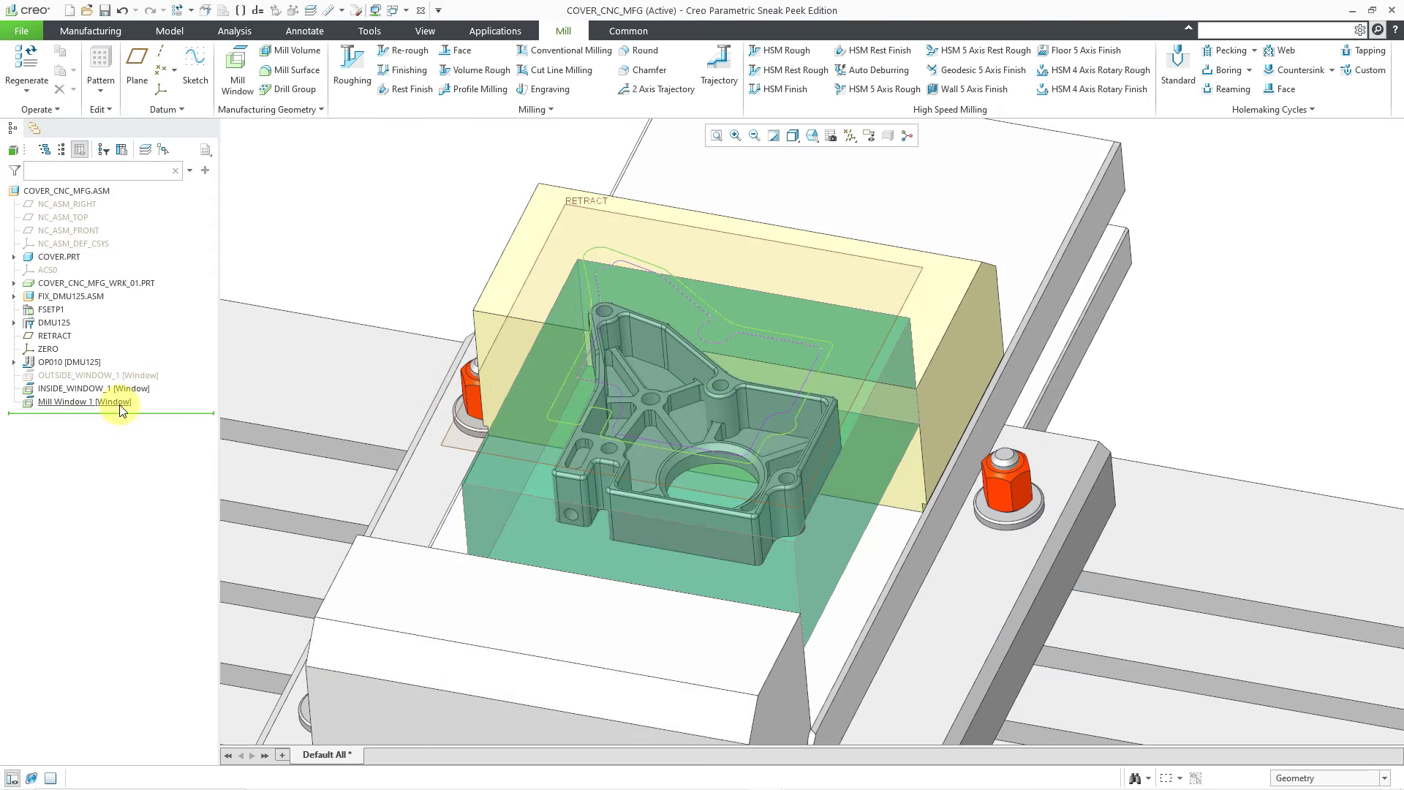
- Delete the chain-type mill window, Mill Window 1, from the manufacturing model
right_click(120, 403)
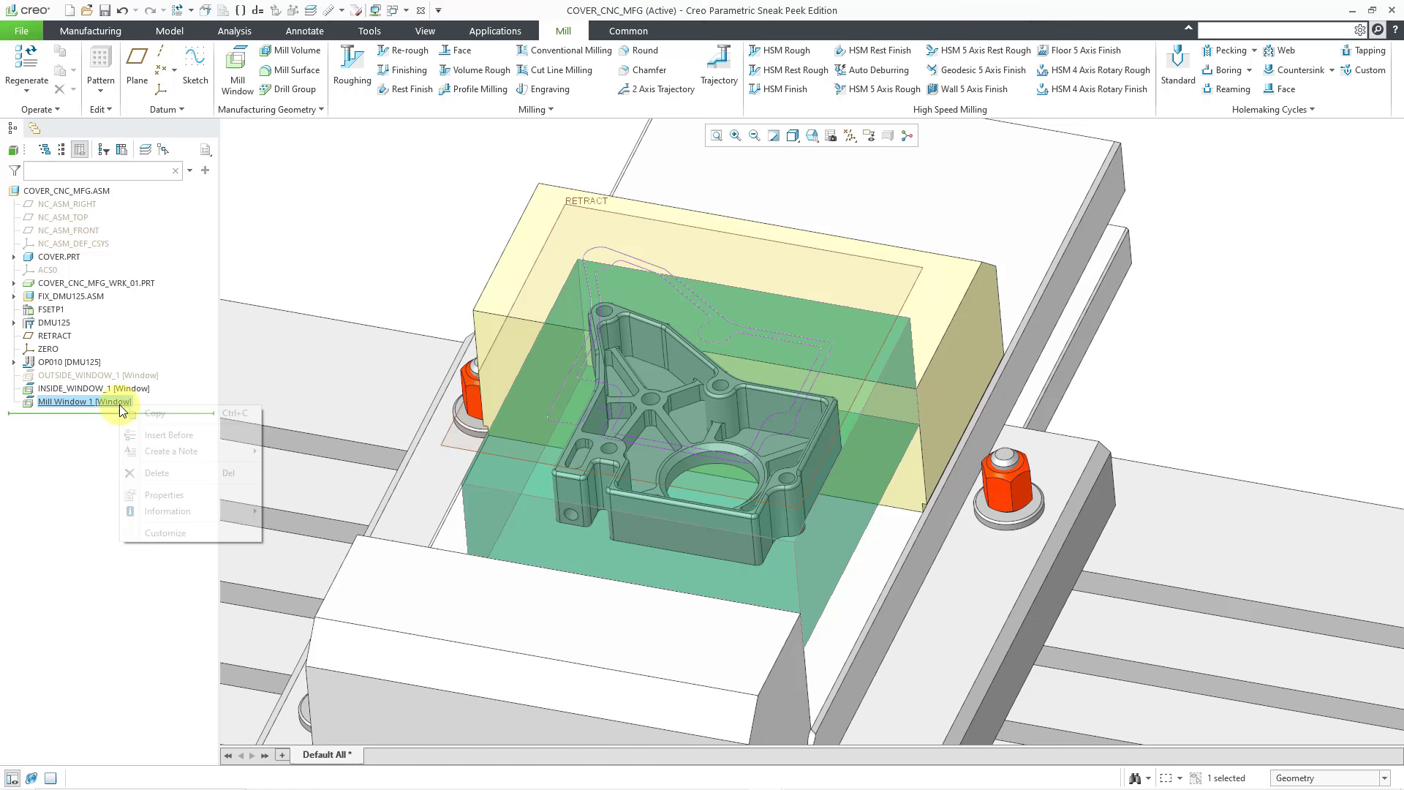
click(158, 474)
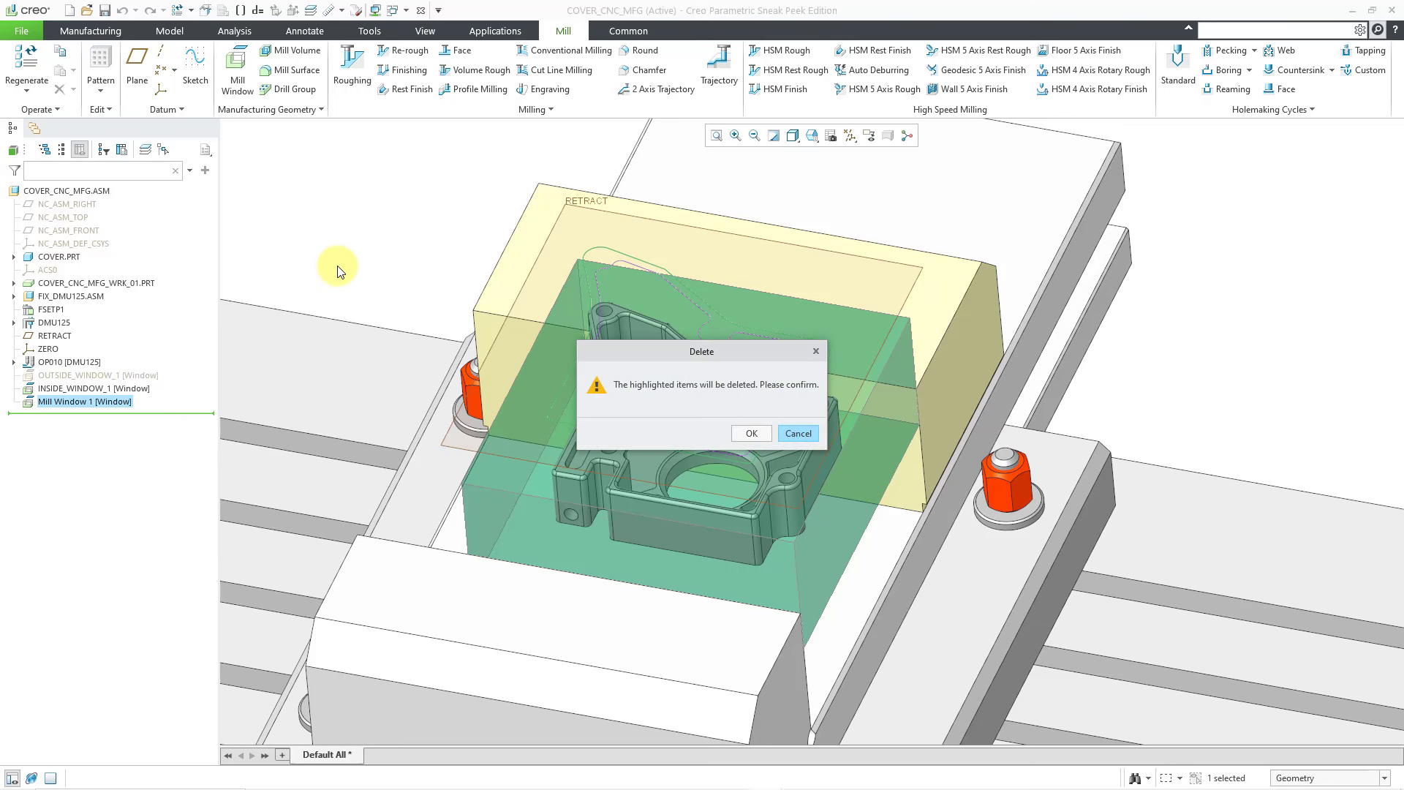
click(750, 434)
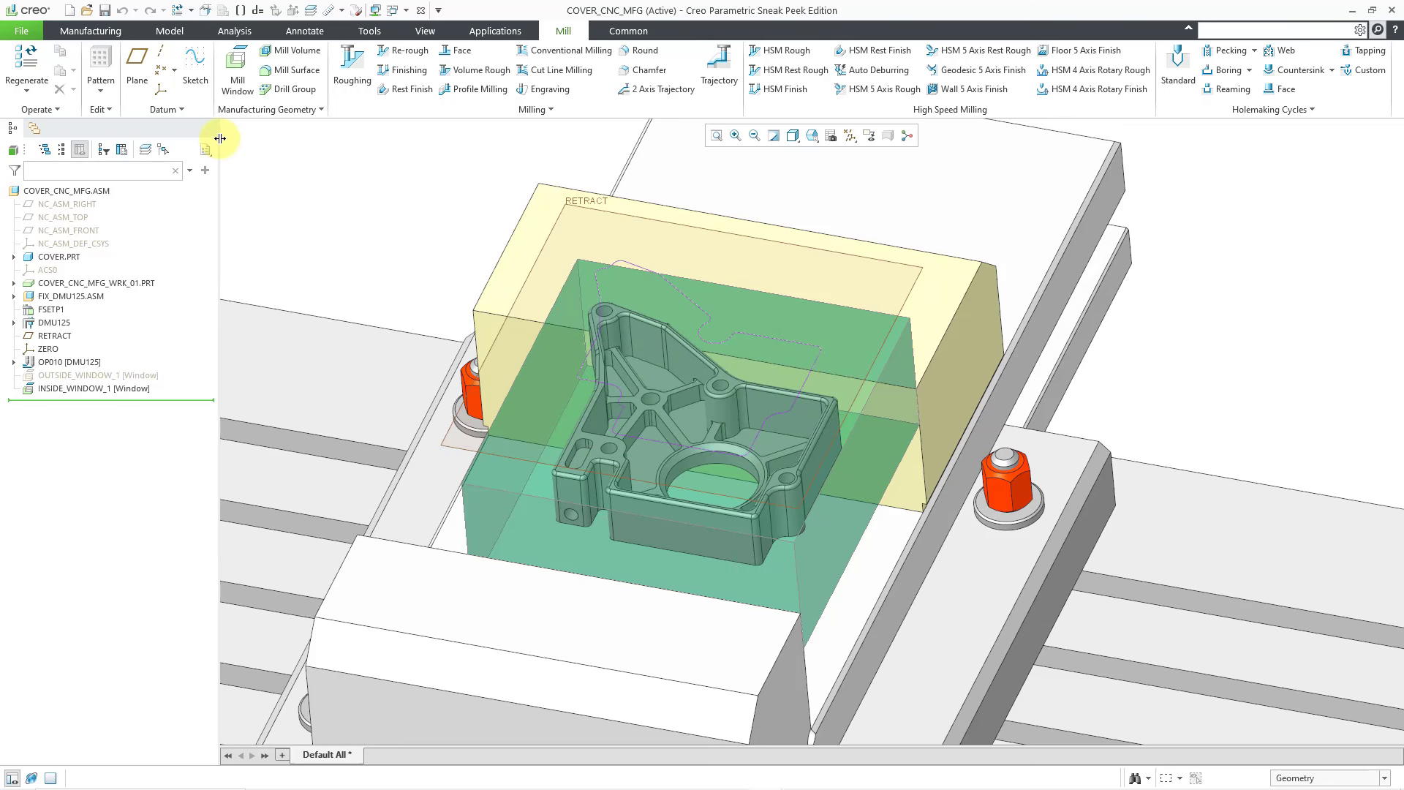